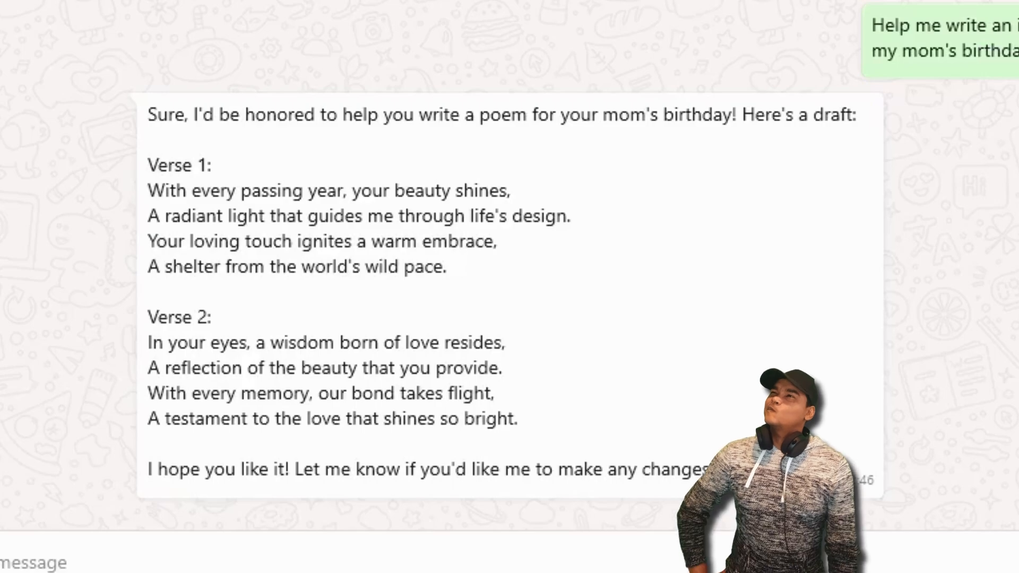
- Switch to Google Chrome, search for canva and open the Canva website
{"action": "left_click", "coordinate": [270, 562]}
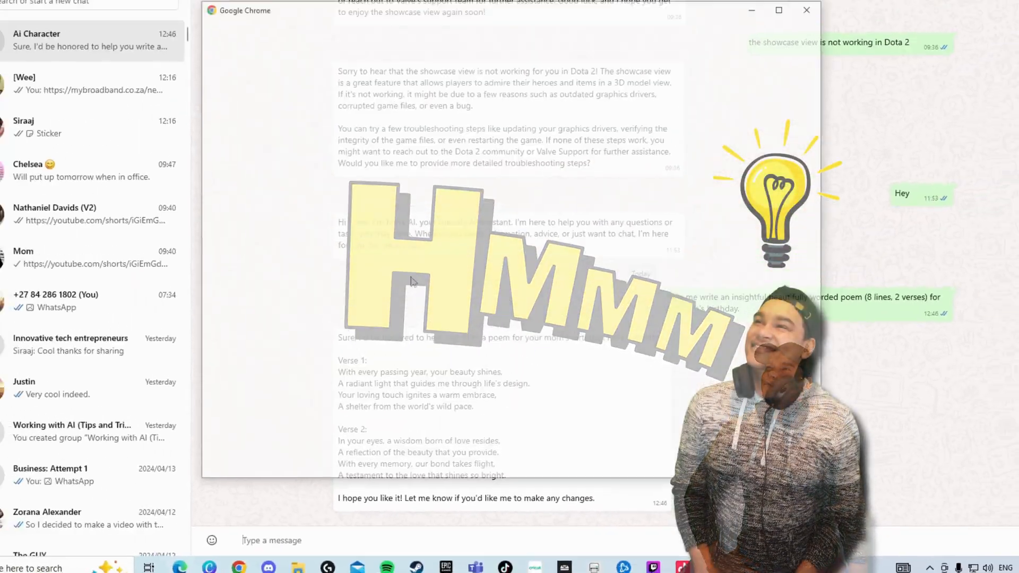
{"action": "left_click", "coordinate": [353, 277]}
{"action": "left_click", "coordinate": [445, 229]}
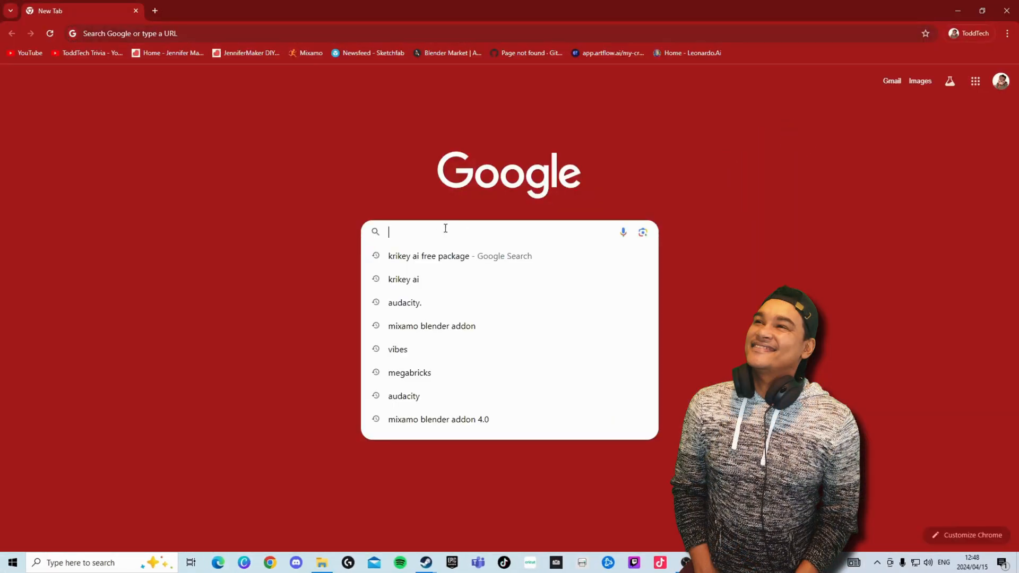
{"action": "type", "text": "canva"}
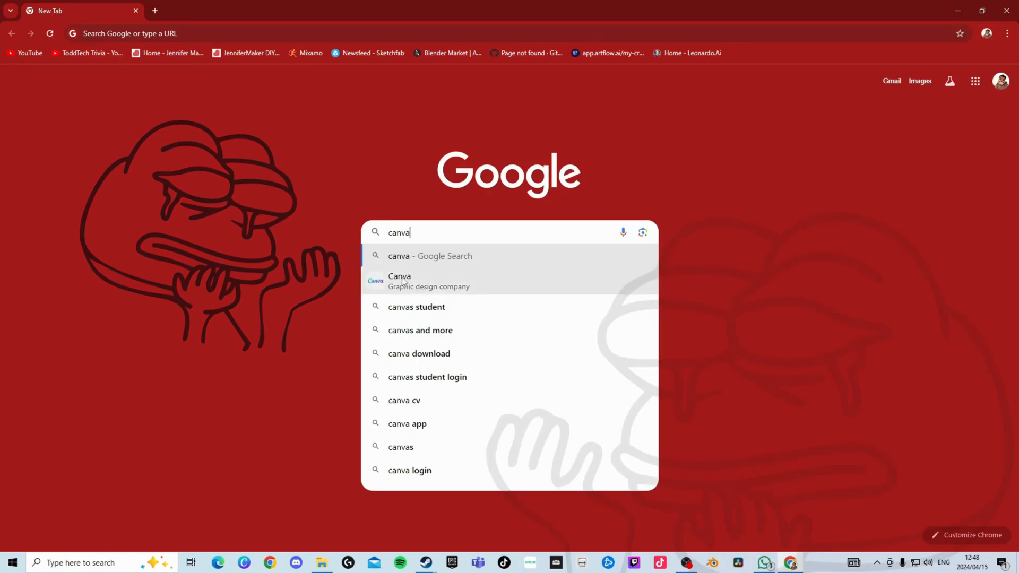
{"action": "key", "text": "Return"}
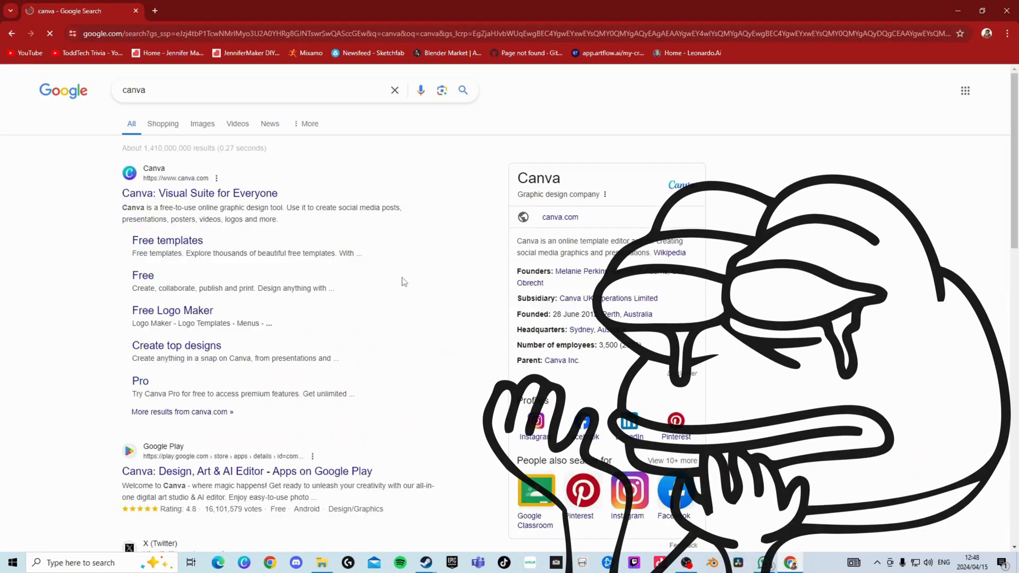
{"action": "left_click", "coordinate": [163, 195]}
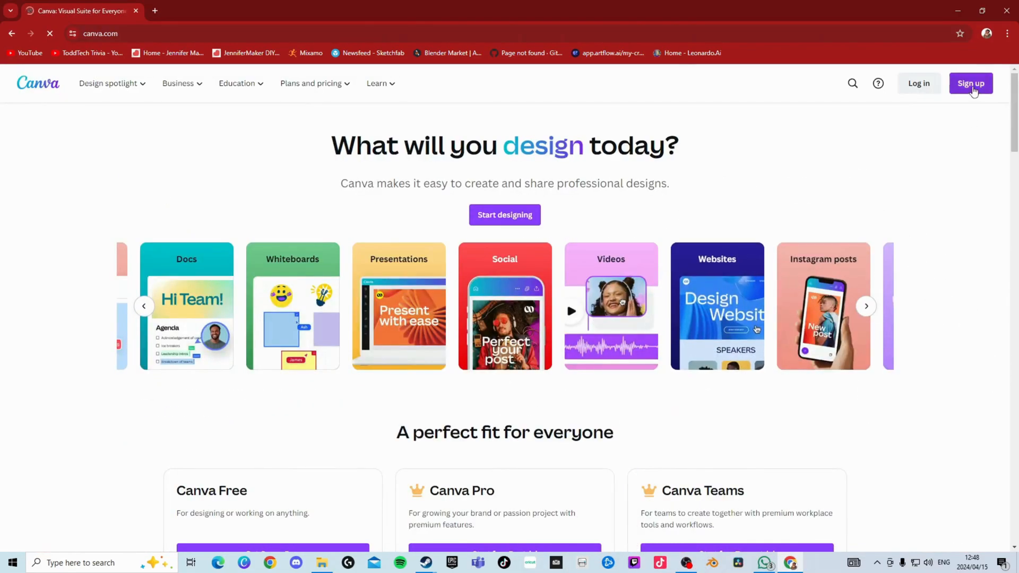
- Sign up for Canva with the Google account, choose Personal use and decline the promotional messages
{"action": "left_click", "coordinate": [972, 89]}
{"action": "left_click", "coordinate": [410, 244]}
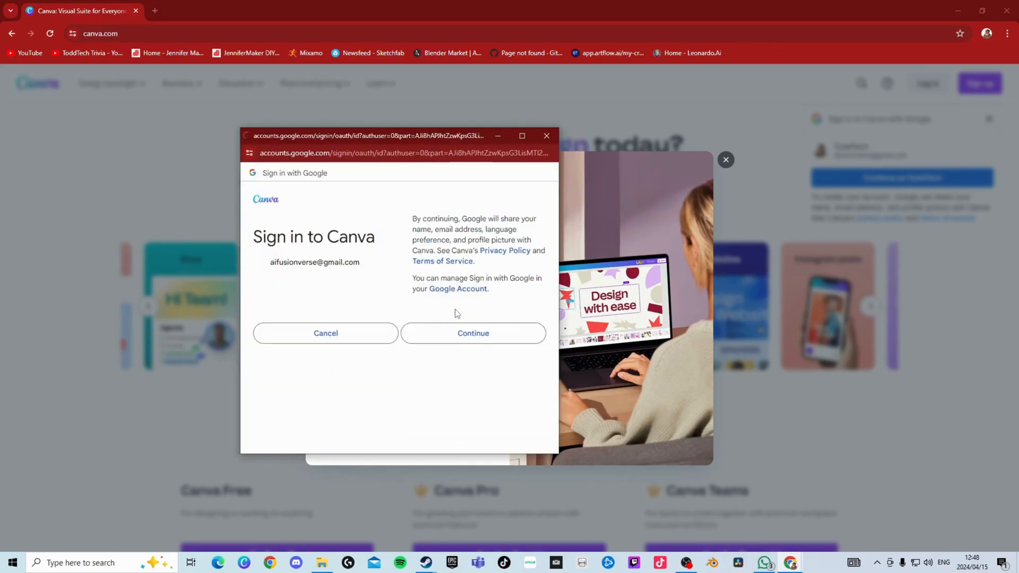
{"action": "left_click", "coordinate": [486, 418]}
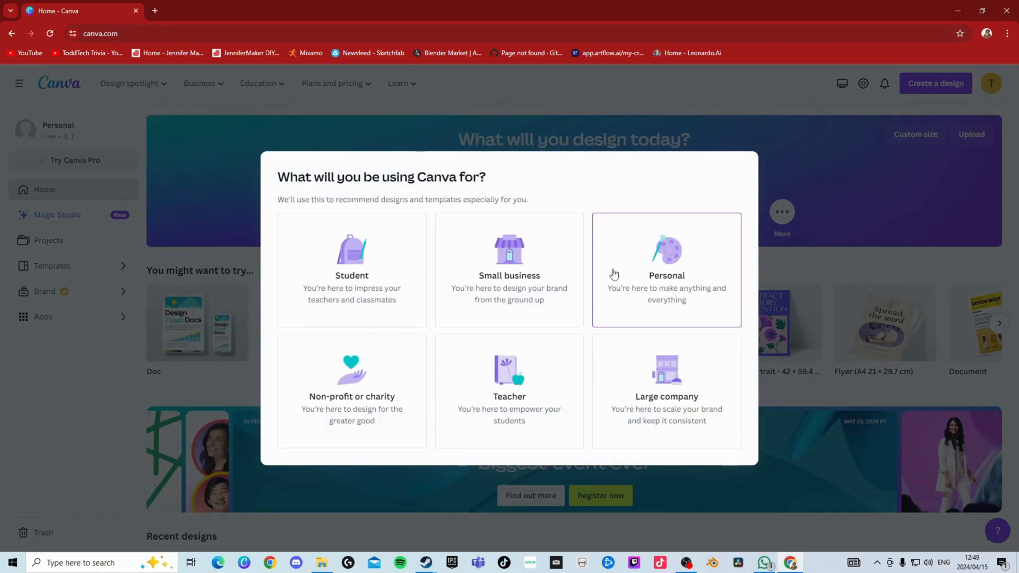
{"action": "left_click", "coordinate": [625, 270]}
{"action": "left_click", "coordinate": [715, 180]}
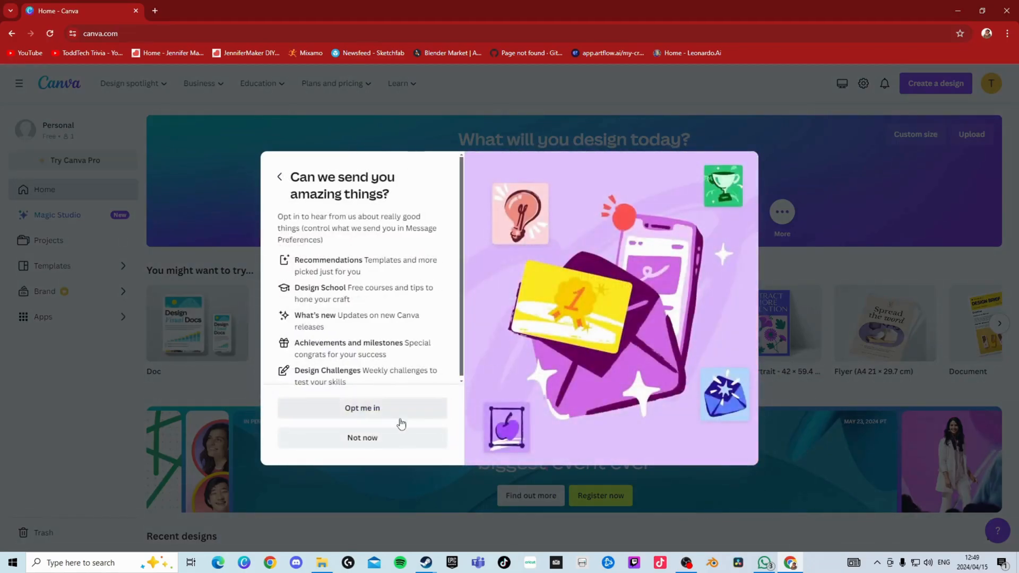
{"action": "left_click", "coordinate": [408, 438]}
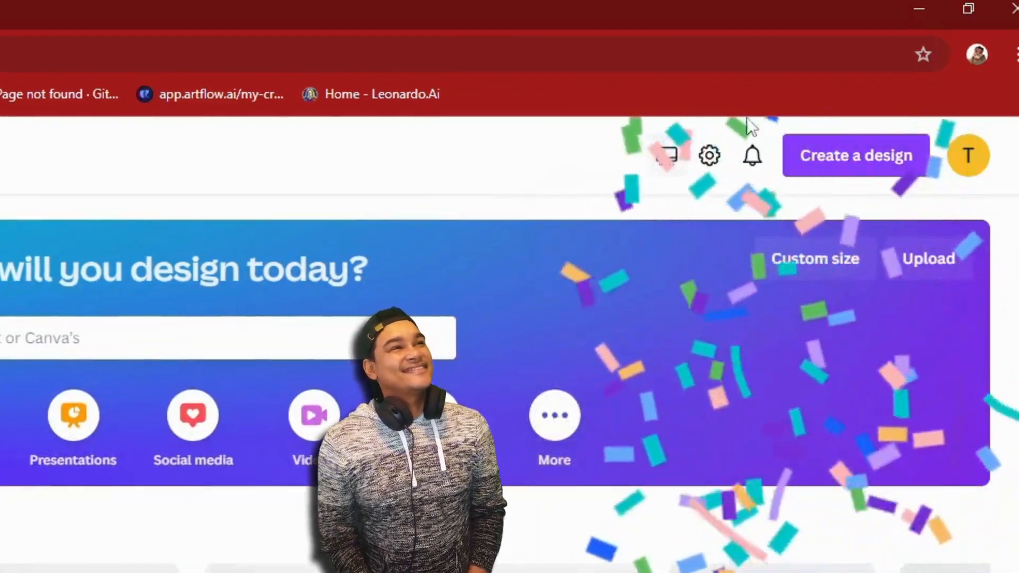
- Create a new Mobile Video design at 1080 × 1920 px and keep it open in the browser instead of the desktop app
{"action": "left_click", "coordinate": [907, 100]}
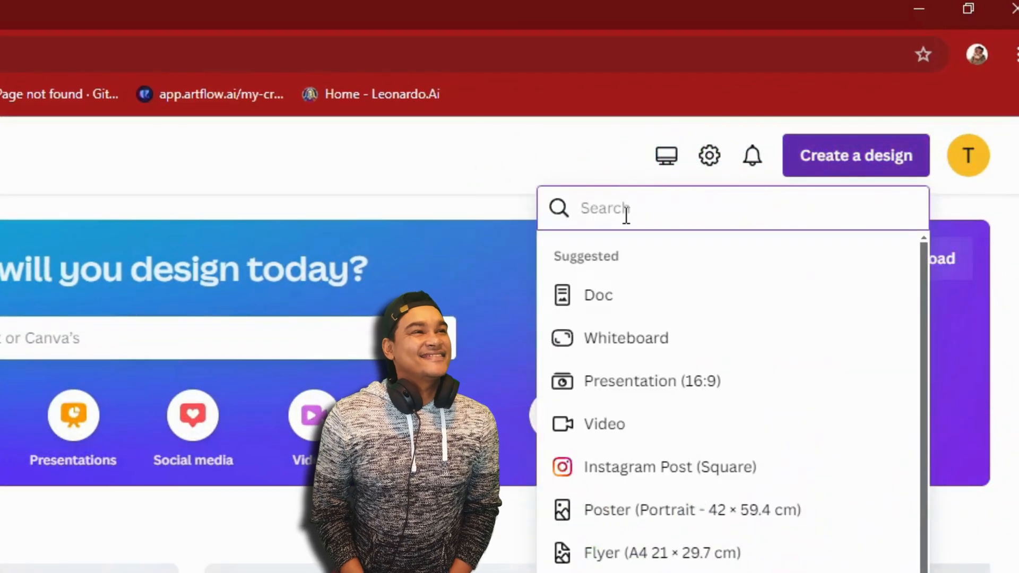
{"action": "type", "text": "moibile"}
{"action": "double_click", "coordinate": [649, 210]}
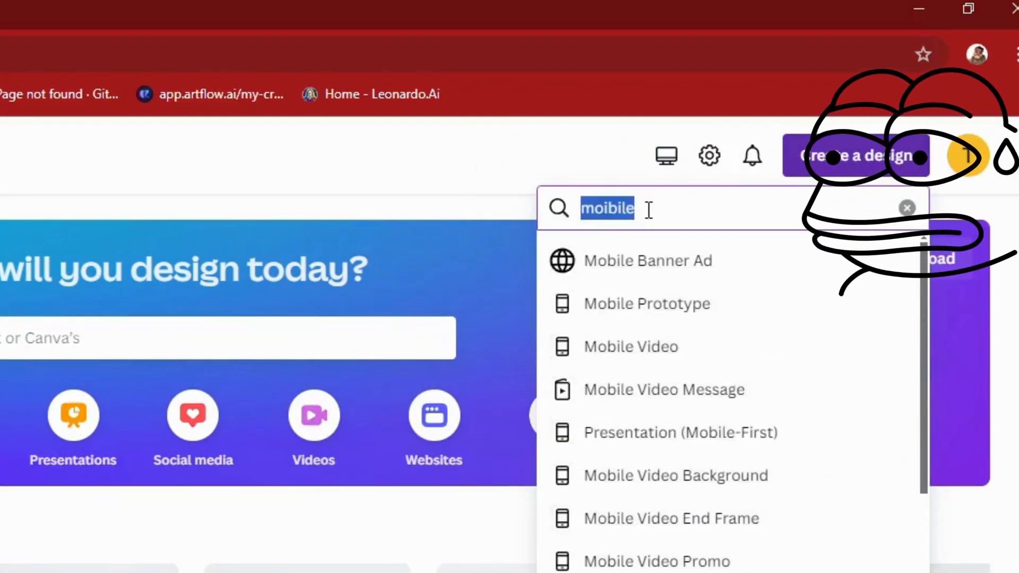
{"action": "left_click", "coordinate": [566, 359]}
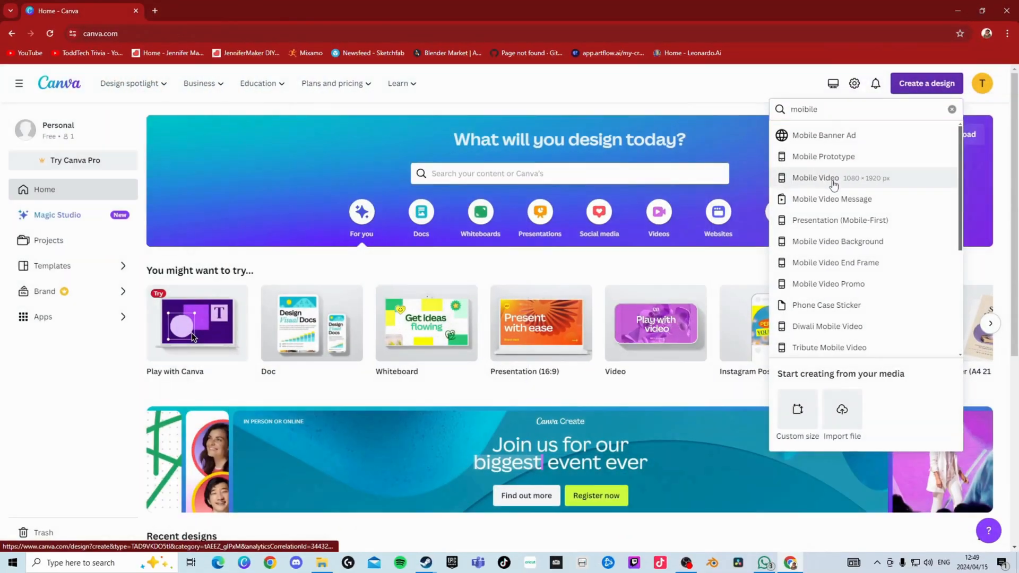
{"action": "left_click", "coordinate": [773, 241]}
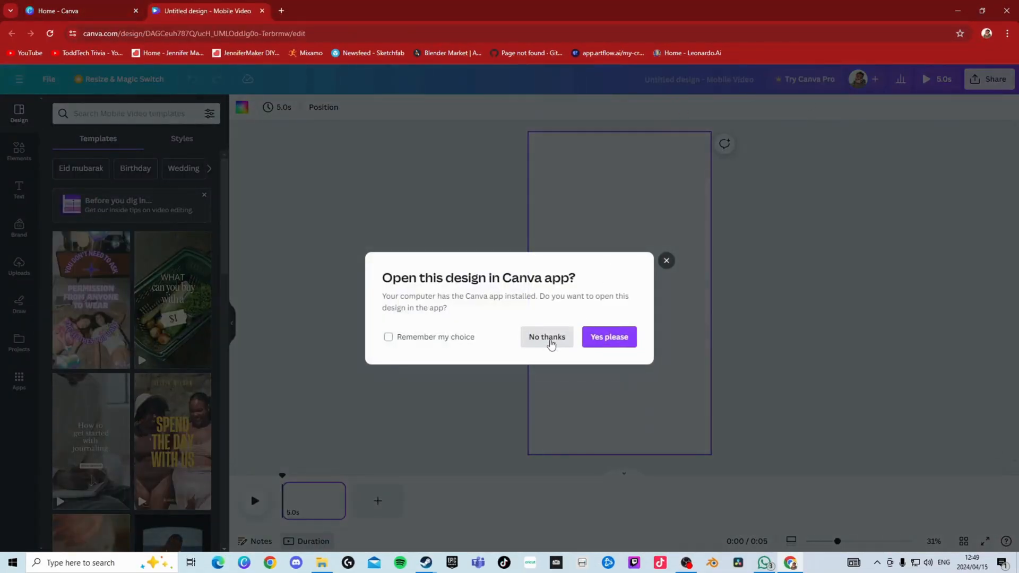
{"action": "left_click", "coordinate": [545, 339]}
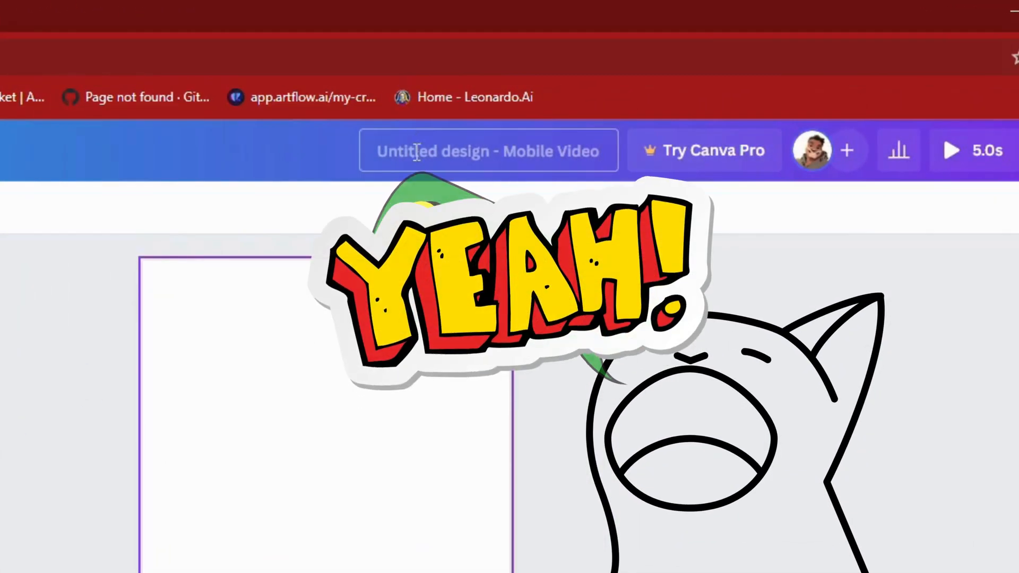
- Name the design Happy Birthday Mom and make the page background black
{"action": "left_click", "coordinate": [417, 152]}
{"action": "key", "text": "BackSpace"}
{"action": "type", "text": "Happy Birthday Mom"}
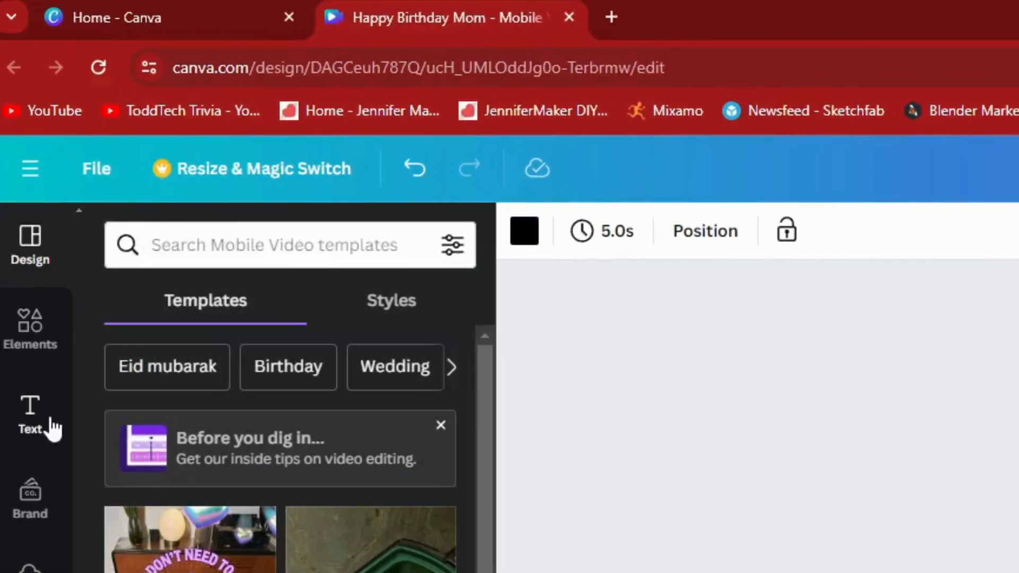
{"action": "left_click", "coordinate": [43, 424]}
- Search the elements for birthday and place the golden balloon-letter Happy Birthday photo near the top of the page
{"action": "left_click", "coordinate": [30, 324]}
{"action": "left_click", "coordinate": [257, 242]}
{"action": "type", "text": "birthday"}
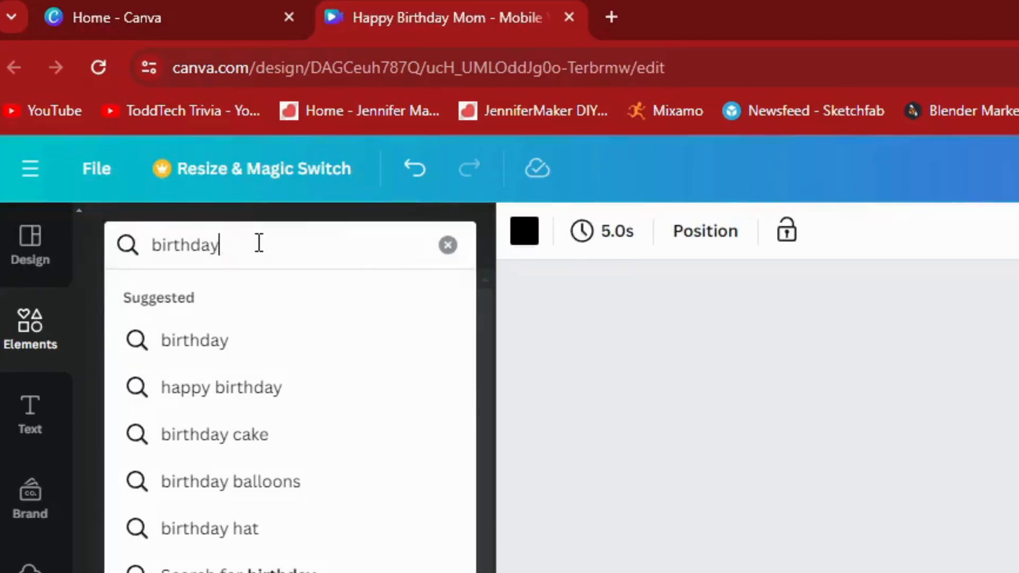
{"action": "key", "text": "Return"}
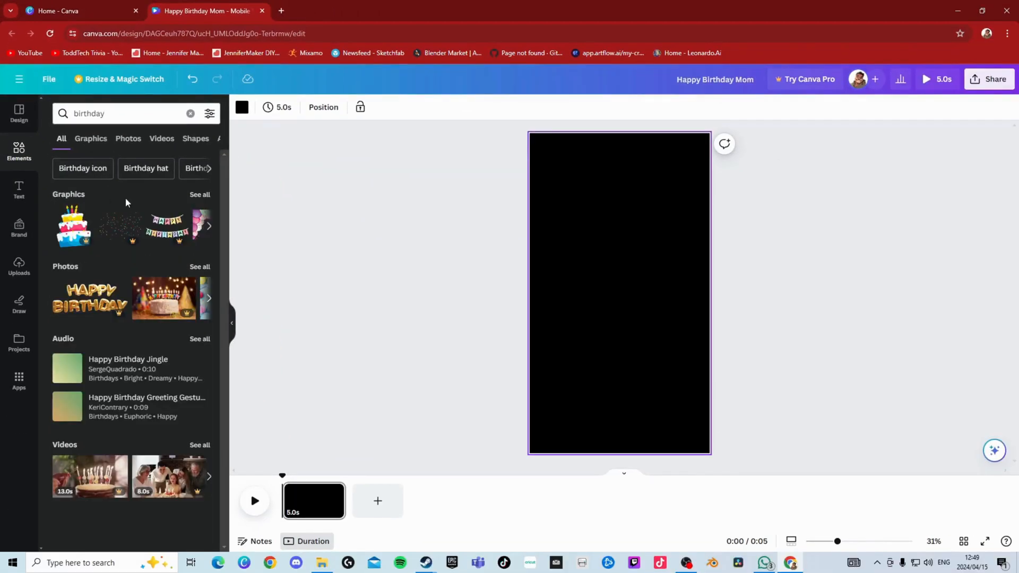
{"action": "left_click", "coordinate": [88, 306]}
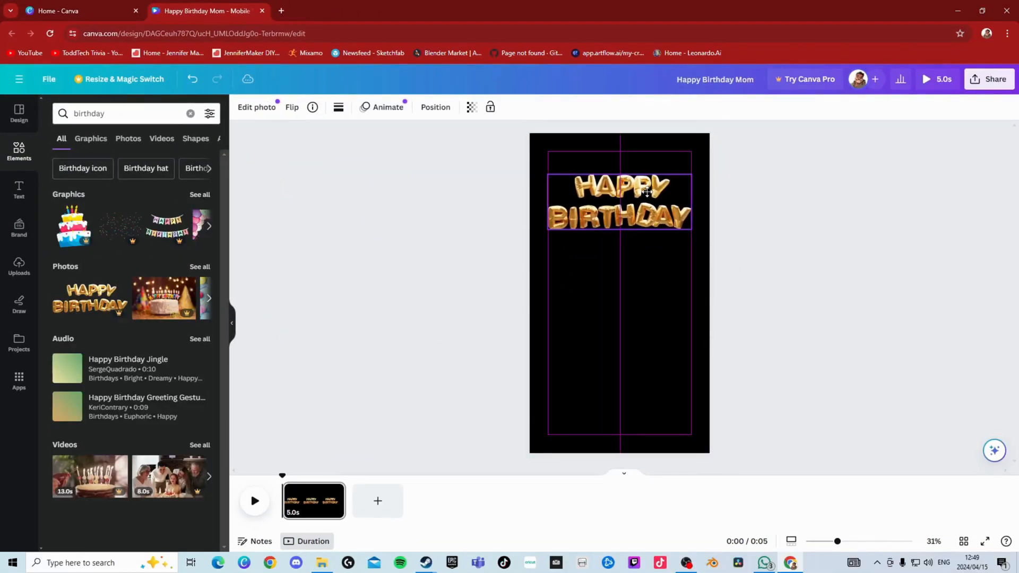
- Add the pink single-candle cake from the birthday graphics to the lower left of the page
{"action": "left_click", "coordinate": [206, 199]}
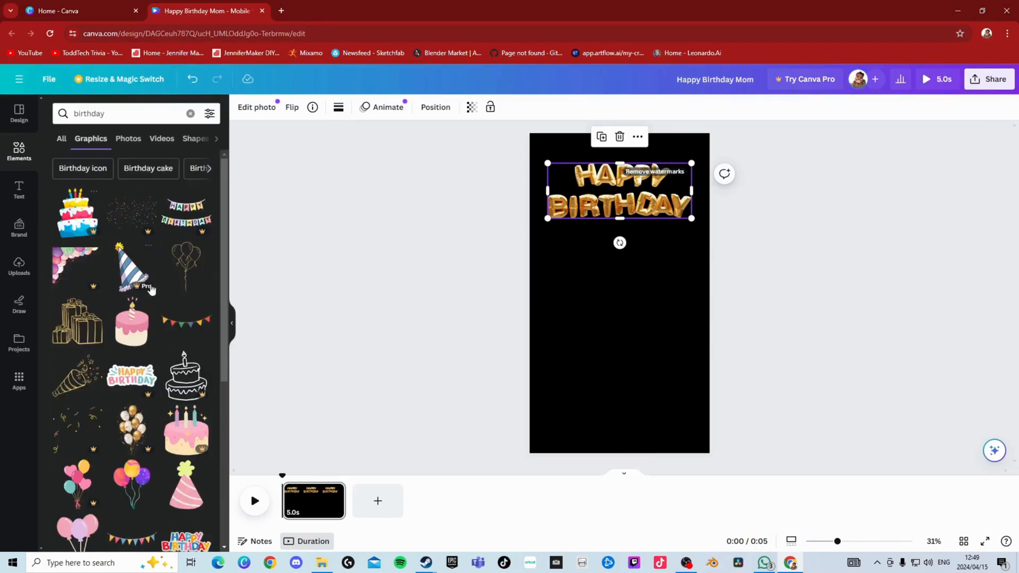
{"action": "left_click", "coordinate": [131, 268]}
{"action": "left_click_drag", "start_coordinate": [641, 321], "coordinate": [596, 413]}
{"action": "left_click", "coordinate": [84, 345]}
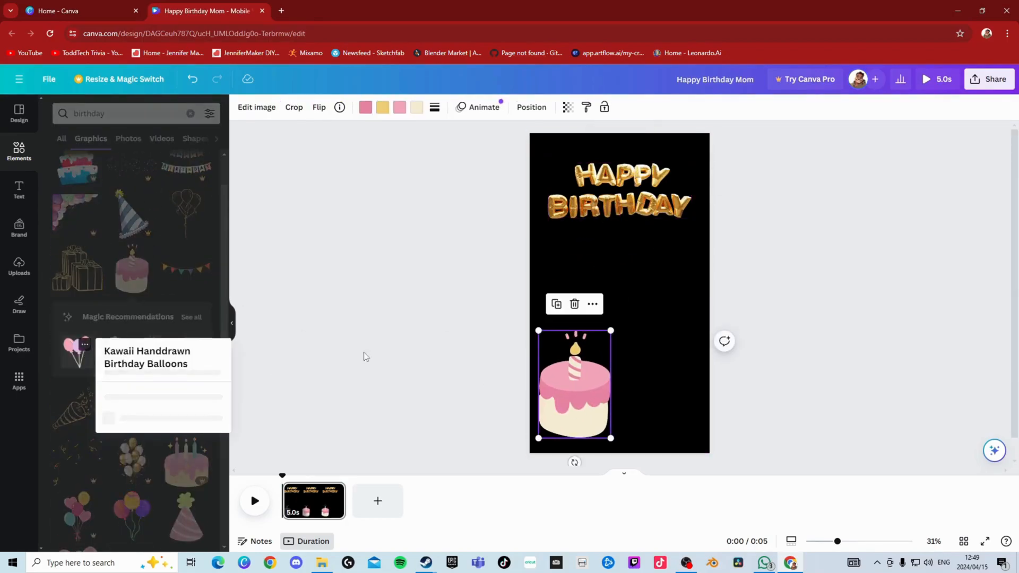
{"action": "left_click", "coordinate": [269, 365]}
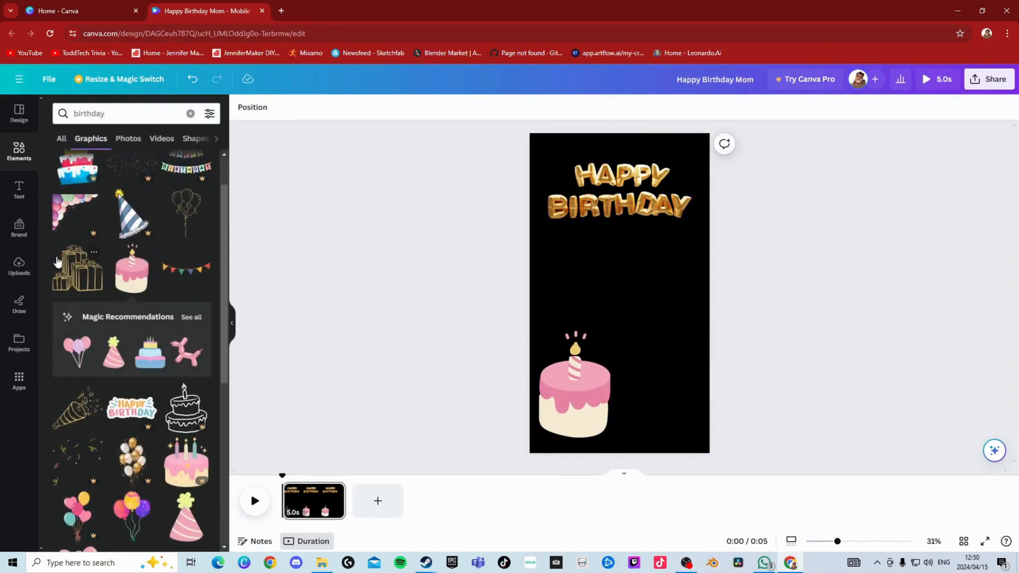
- Place the gold outlined gift boxes beside the cake and the gold party popper below the Happy Birthday lettering
{"action": "left_click", "coordinate": [77, 268]}
{"action": "left_click_drag", "start_coordinate": [620, 294], "coordinate": [638, 417]}
{"action": "scroll", "coordinate": [82, 398], "scroll_direction": "down", "scroll_amount": 1}
{"action": "left_click", "coordinate": [82, 399]}
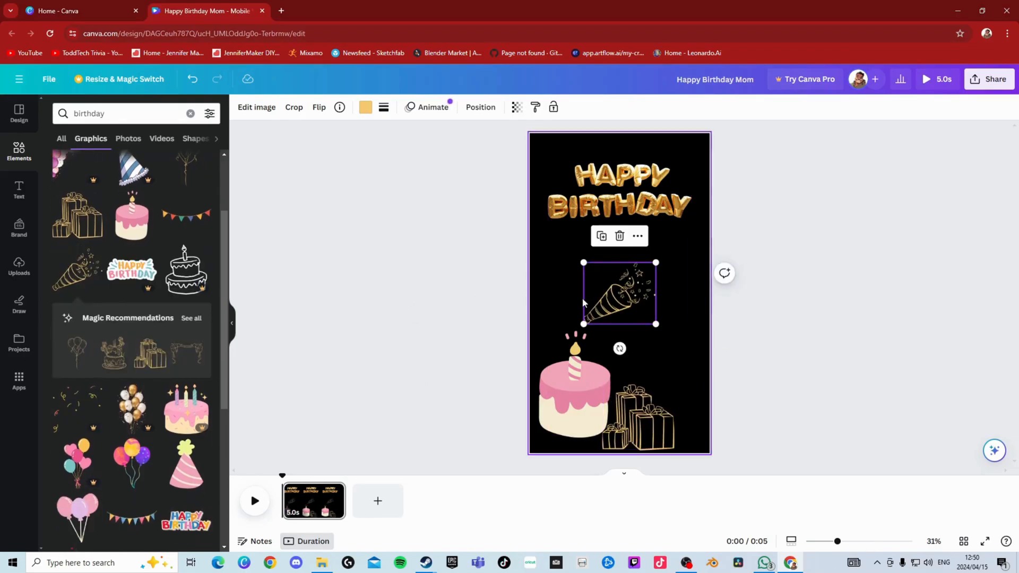
{"action": "left_click_drag", "start_coordinate": [560, 255], "coordinate": [560, 254]}
- Place the coloured confetti graphic over the upper right corner of the page
{"action": "scroll", "coordinate": [75, 250], "scroll_direction": "down", "scroll_amount": 3}
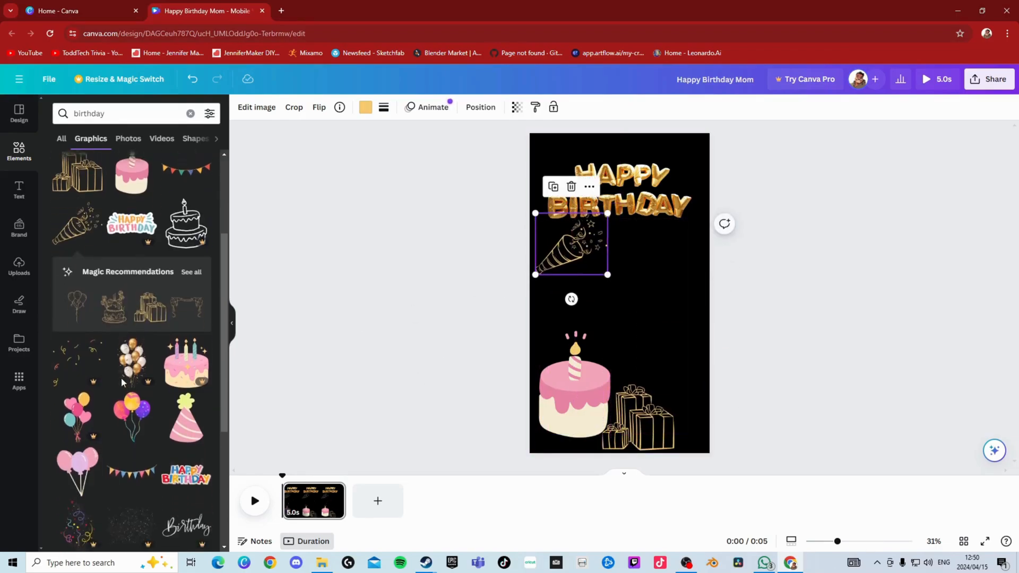
{"action": "left_click", "coordinate": [75, 249]}
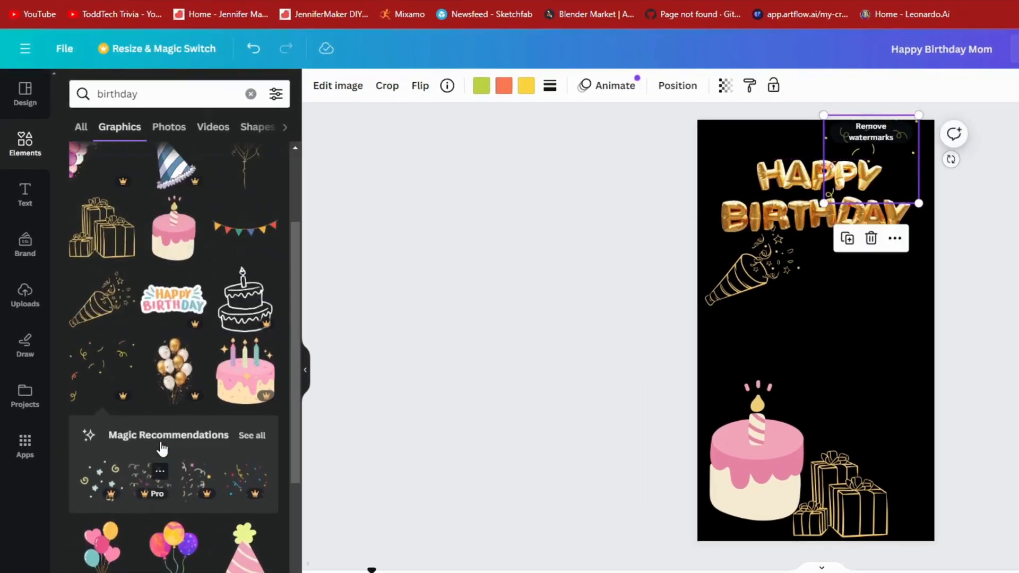
{"action": "scroll", "coordinate": [161, 448], "scroll_direction": "up", "scroll_amount": 3}
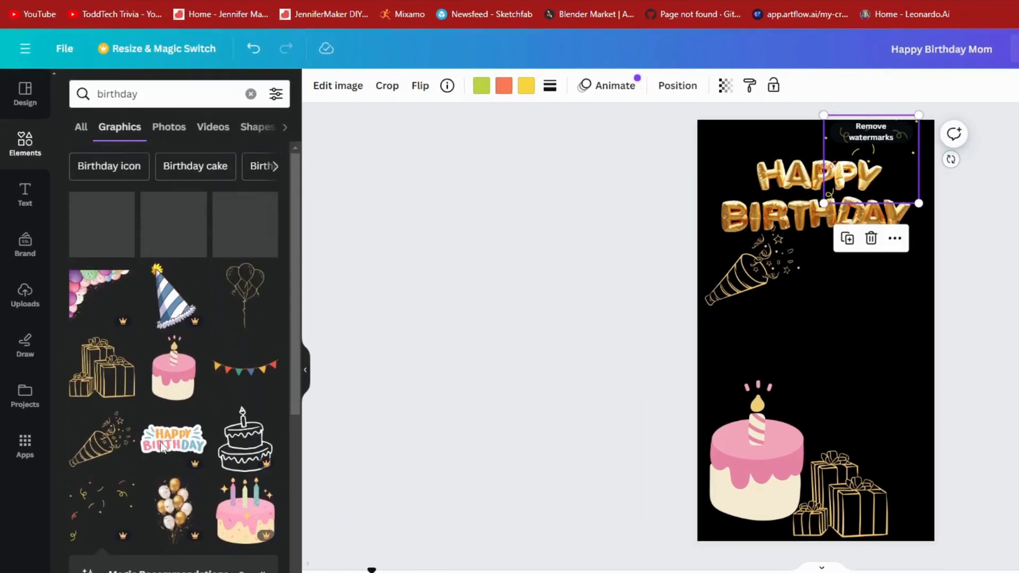
- Add the triangular flag bunting across the top of the page and bring the Happy Birthday photo to the front
{"action": "left_click", "coordinate": [234, 372]}
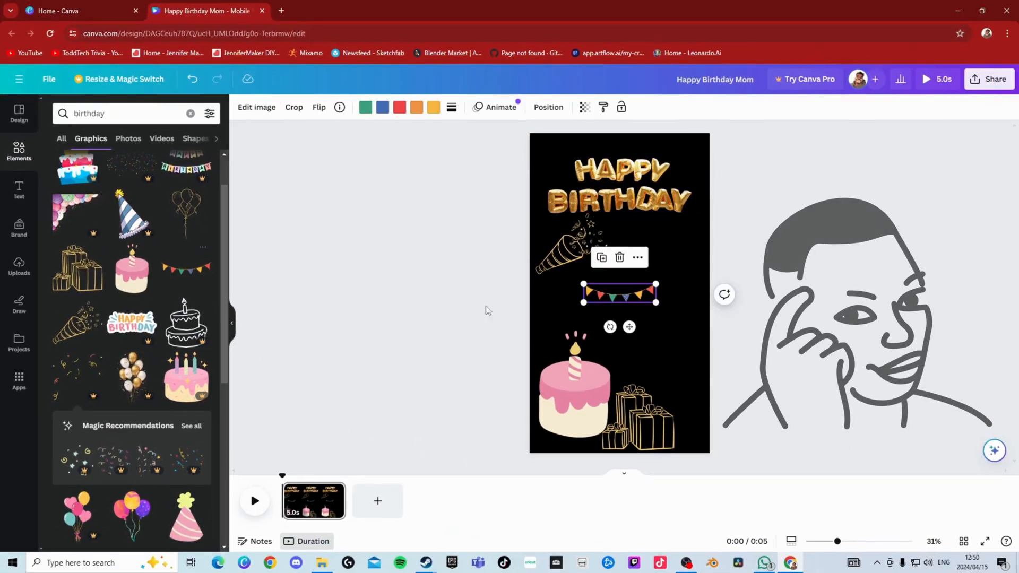
{"action": "left_click_drag", "start_coordinate": [628, 300], "coordinate": [709, 179]}
{"action": "right_click", "coordinate": [657, 194]}
{"action": "mouse_move", "coordinate": [693, 324]}
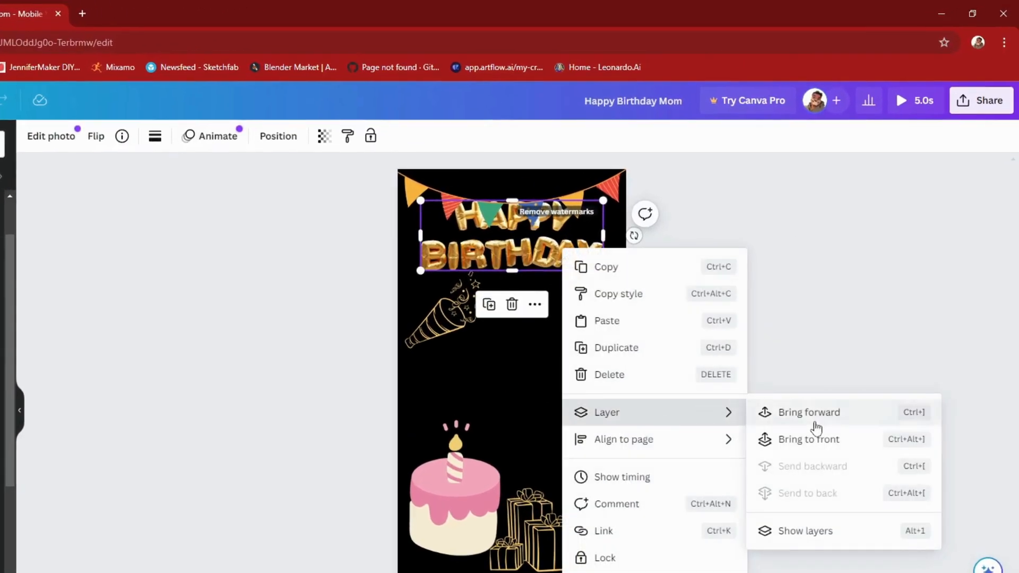
{"action": "left_click", "coordinate": [857, 344]}
- Move the gold party popper under the right end of the Happy Birthday lettering, shrink it slightly and adjust its layer order
{"action": "left_click", "coordinate": [445, 325]}
{"action": "left_click_drag", "start_coordinate": [446, 325], "coordinate": [443, 222]}
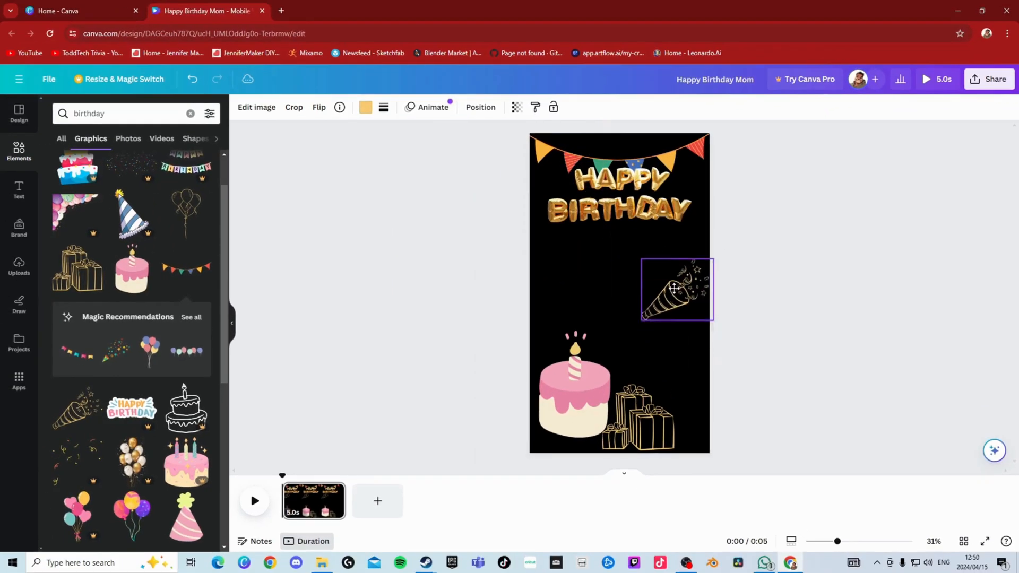
{"action": "left_click_drag", "start_coordinate": [678, 289], "coordinate": [679, 238]}
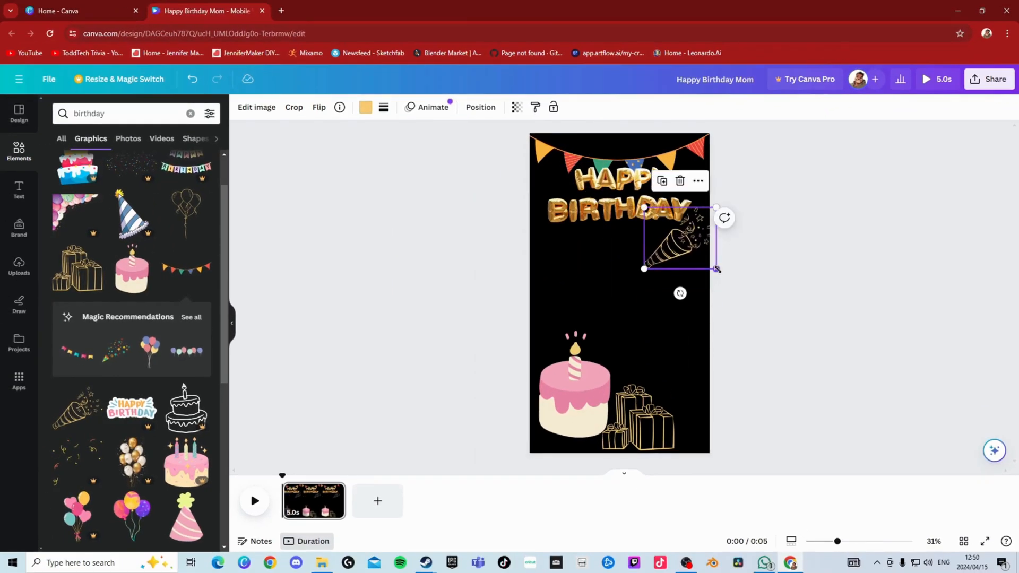
{"action": "right_click", "coordinate": [678, 247]}
{"action": "mouse_move", "coordinate": [714, 371]}
{"action": "left_click", "coordinate": [859, 391]}
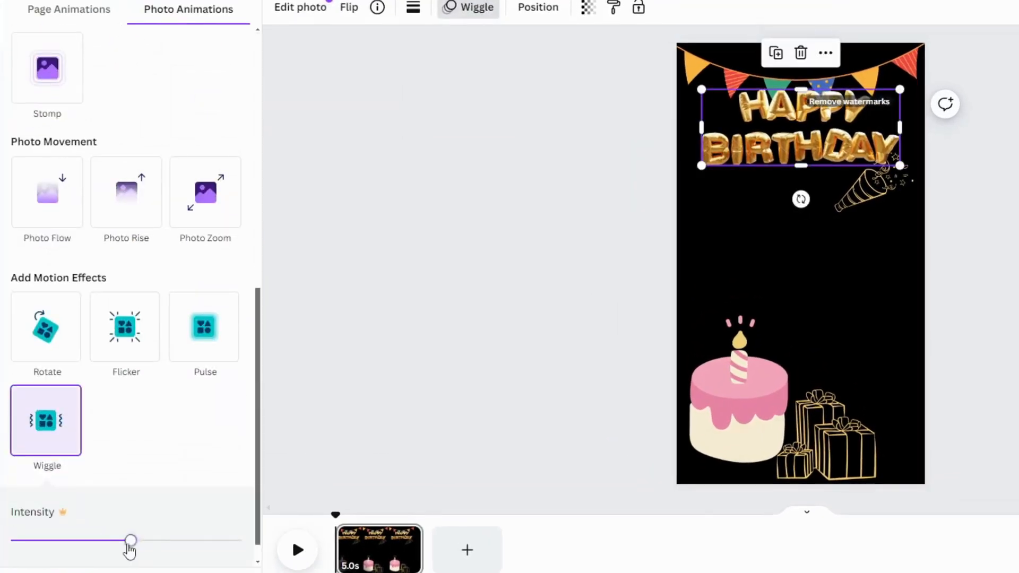
- Try to adjust the intensity of the Wiggle effect on the Happy Birthday photo and dismiss the upgrade offer
{"action": "left_click", "coordinate": [136, 493]}
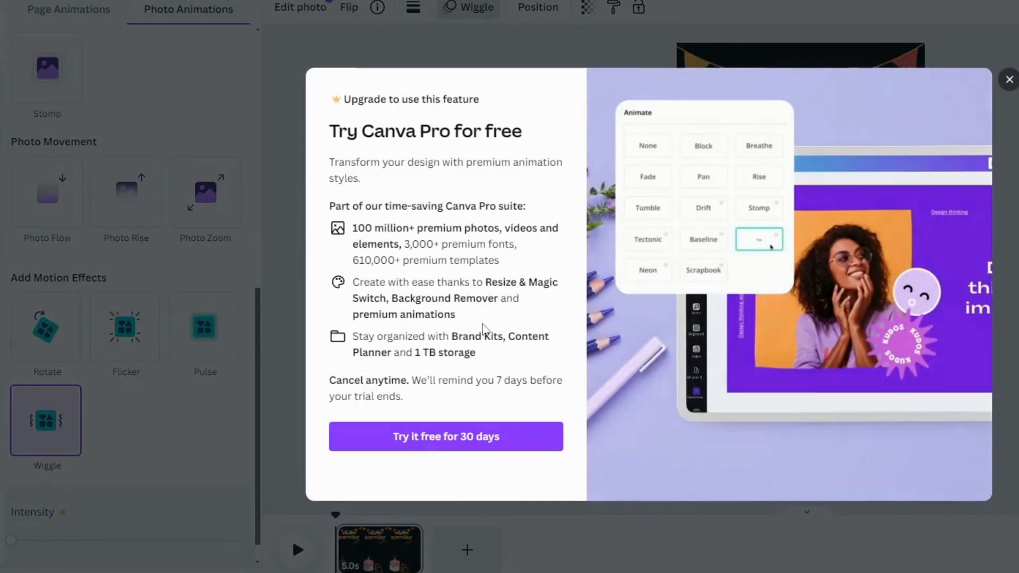
{"action": "left_click", "coordinate": [1008, 80]}
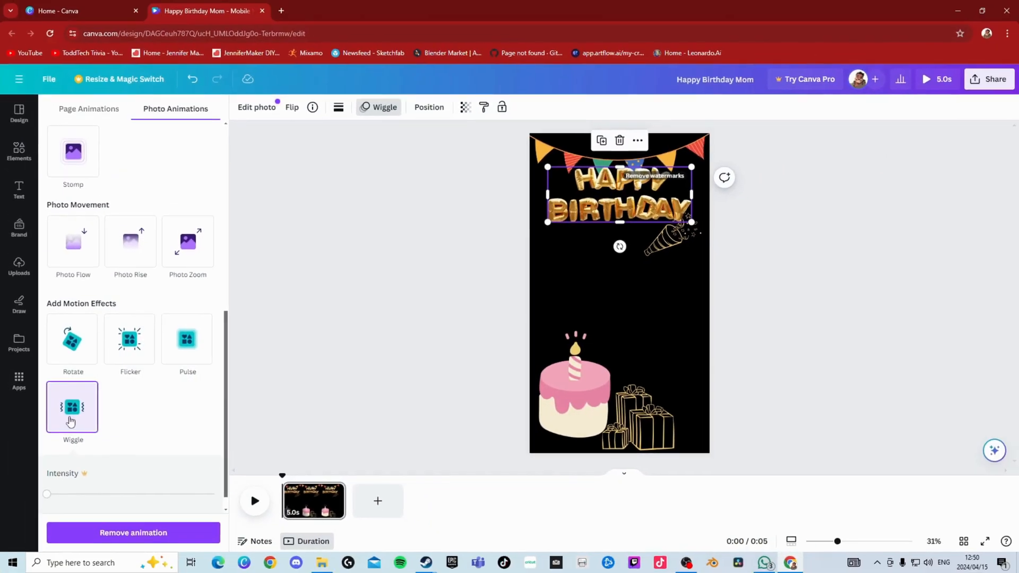
{"action": "left_click", "coordinate": [400, 372]}
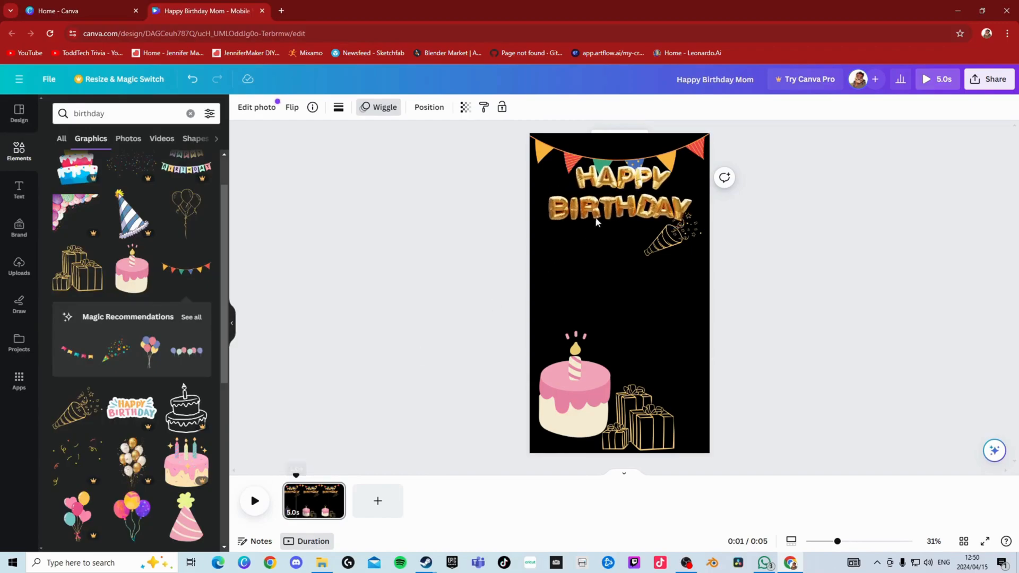
- Remove the Wiggle animation from the Happy Birthday photo
{"action": "left_click", "coordinate": [382, 108]}
{"action": "scroll", "coordinate": [137, 485], "scroll_direction": "down", "scroll_amount": 2}
{"action": "left_click", "coordinate": [146, 531]}
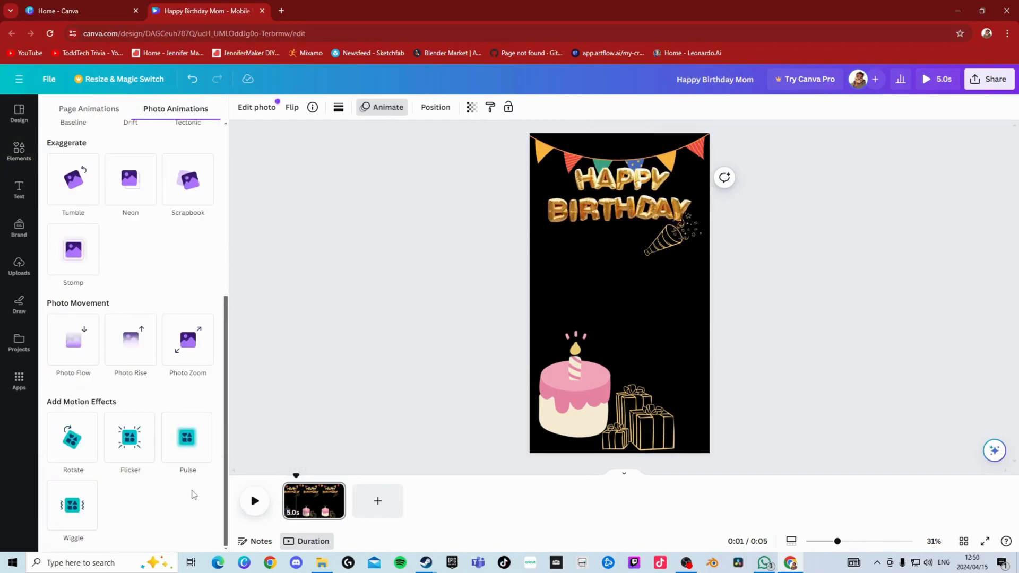
- Lower the Happy Birthday photo clear of the bunting and reposition the party popper below it at the page's right edge
{"action": "left_click", "coordinate": [621, 199]}
{"action": "left_click_drag", "start_coordinate": [621, 199], "coordinate": [674, 270]}
{"action": "left_click", "coordinate": [374, 299]}
{"action": "left_click", "coordinate": [681, 266]}
{"action": "left_click", "coordinate": [367, 299]}
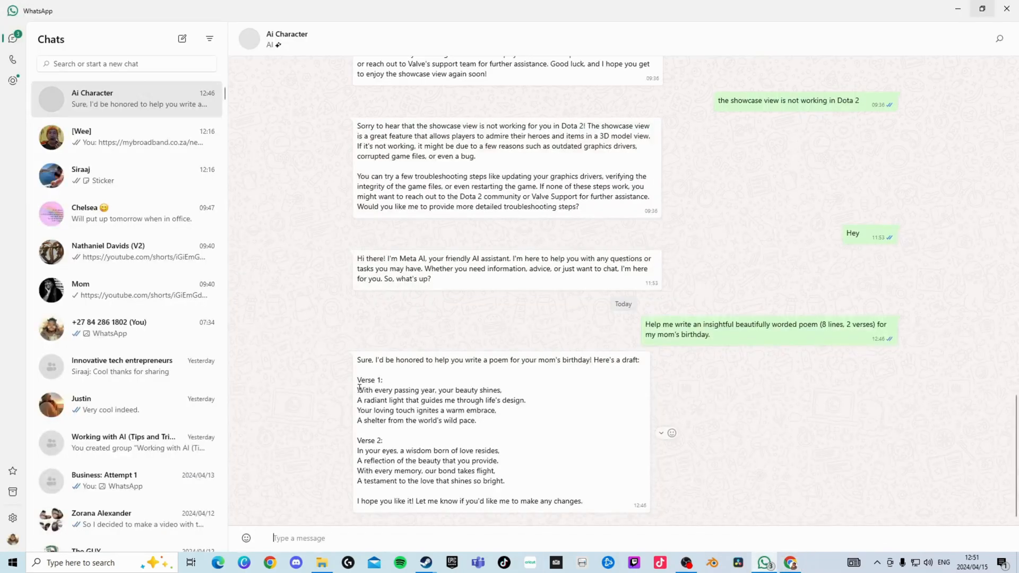
- Add a new text box to the birthday page
{"action": "left_click_drag", "start_coordinate": [355, 392], "coordinate": [466, 434]}
{"action": "left_click_drag", "start_coordinate": [434, 470], "coordinate": [470, 499]}
{"action": "key", "text": "ctrl+c"}
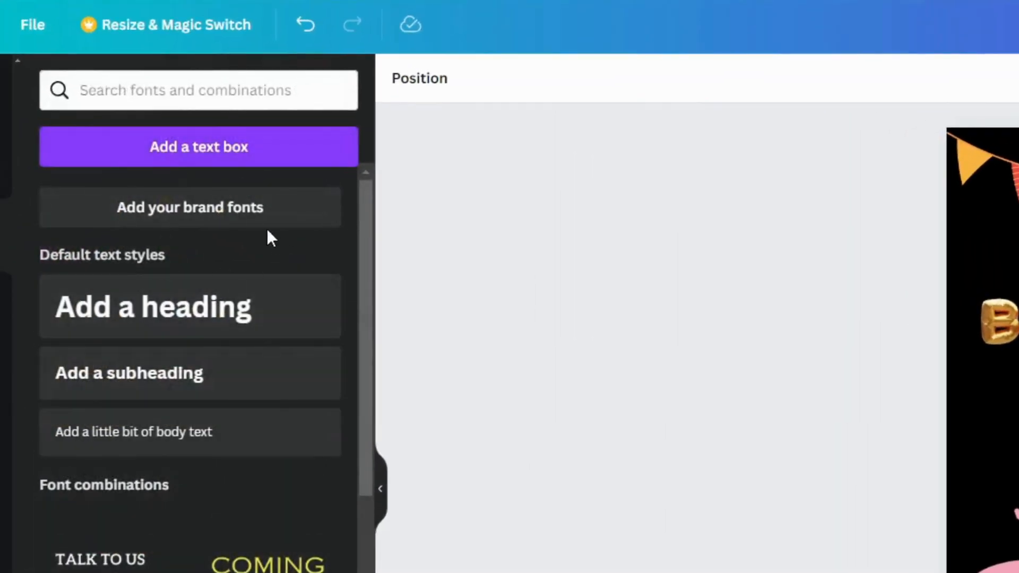
{"action": "left_click", "coordinate": [250, 152]}
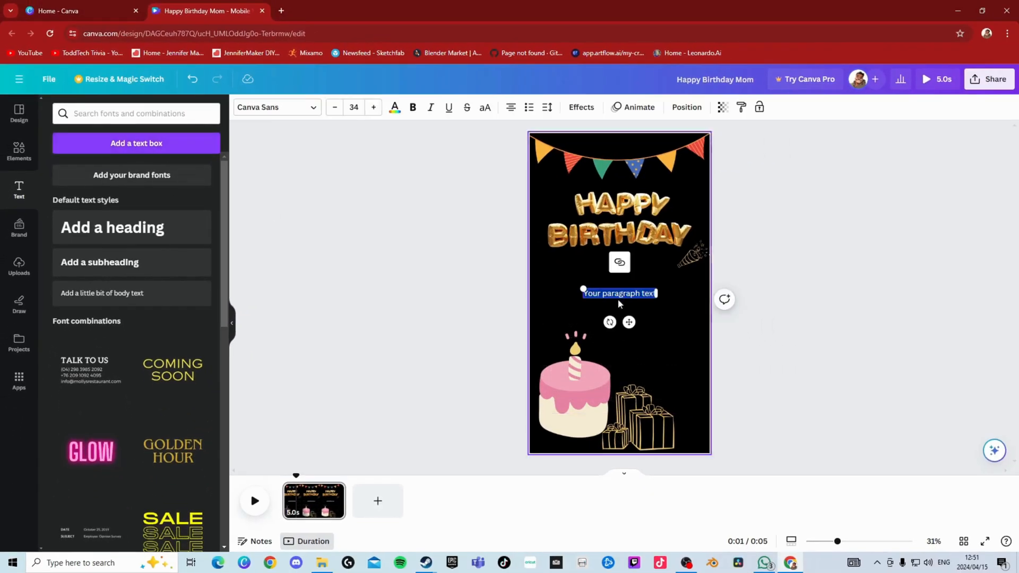
- Paste the two poem verses into the new text box and duplicate the page
{"action": "key", "text": "ctrl+v"}
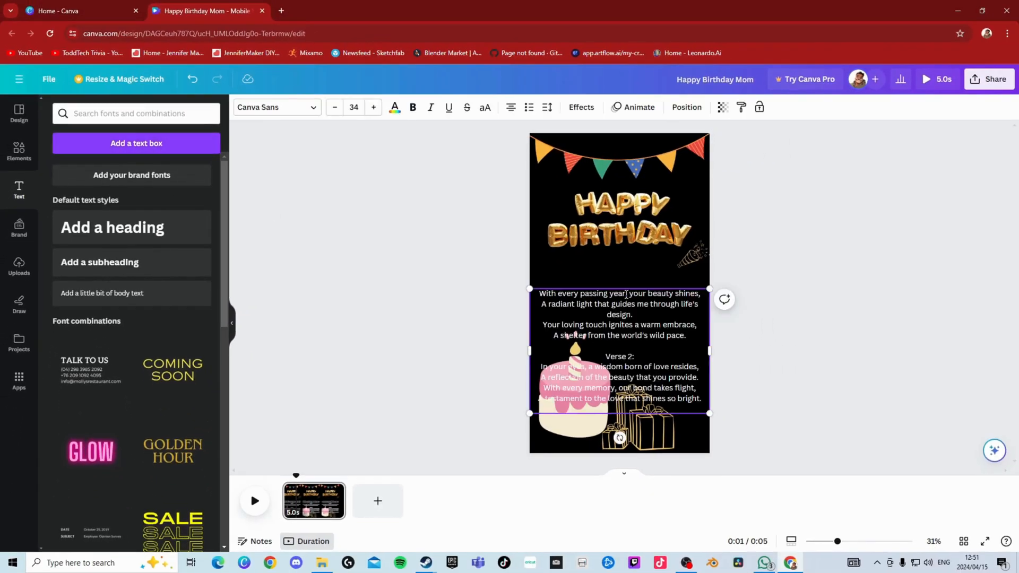
{"action": "right_click", "coordinate": [319, 499]}
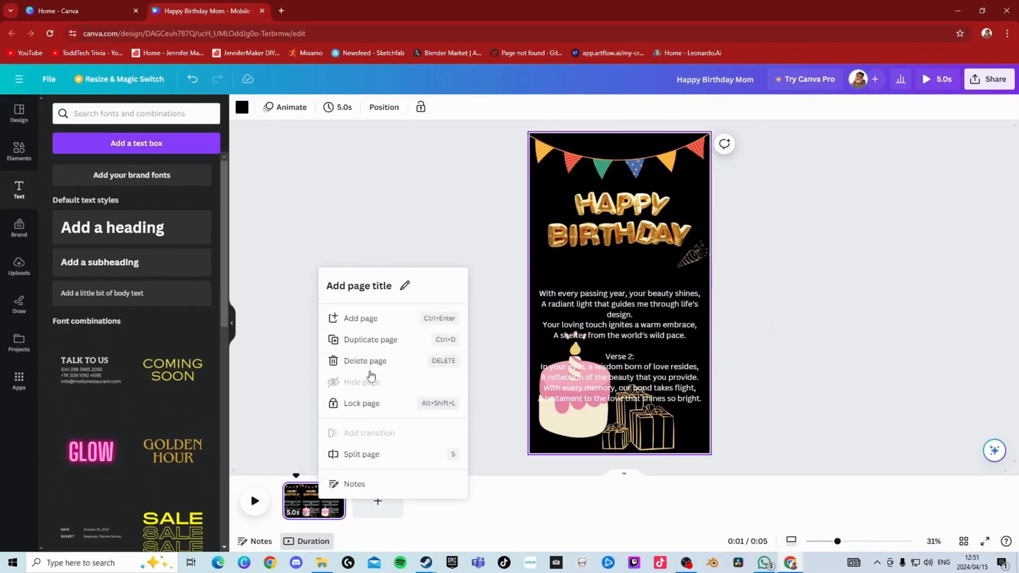
{"action": "left_click", "coordinate": [366, 340]}
- Delete the first verse from the second page's text box and raise the remaining text above the cake
{"action": "left_click", "coordinate": [634, 357]}
{"action": "left_click_drag", "start_coordinate": [680, 338], "coordinate": [539, 293]}
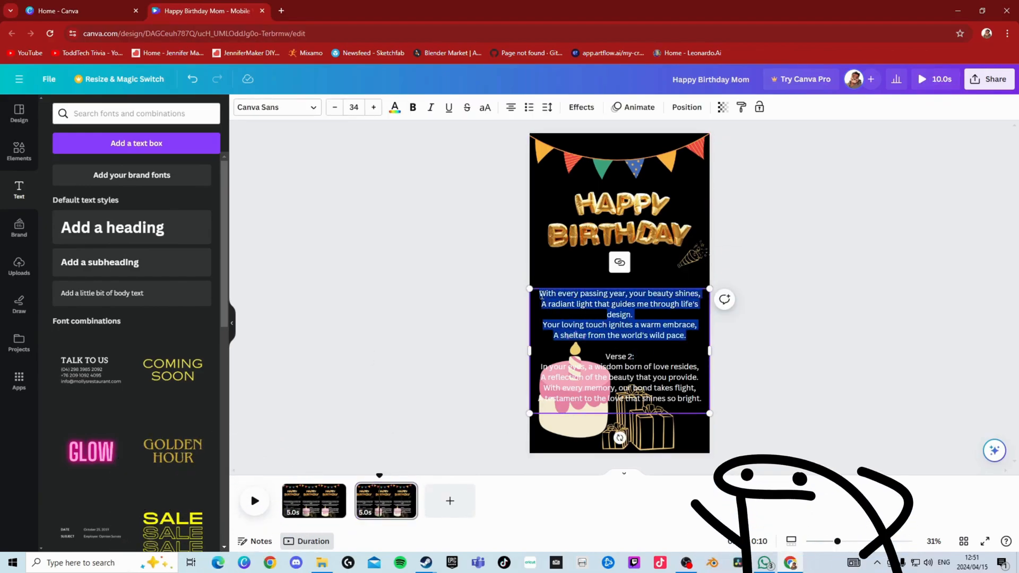
{"action": "key", "text": "BackSpace"}
{"action": "left_click_drag", "start_coordinate": [646, 329], "coordinate": [645, 315]}
{"action": "left_click", "coordinate": [387, 325]}
- On the first page, delete the "Verse 2:" heading and second verse, and raise the remaining verse just above the candle
{"action": "left_click", "coordinate": [302, 498]}
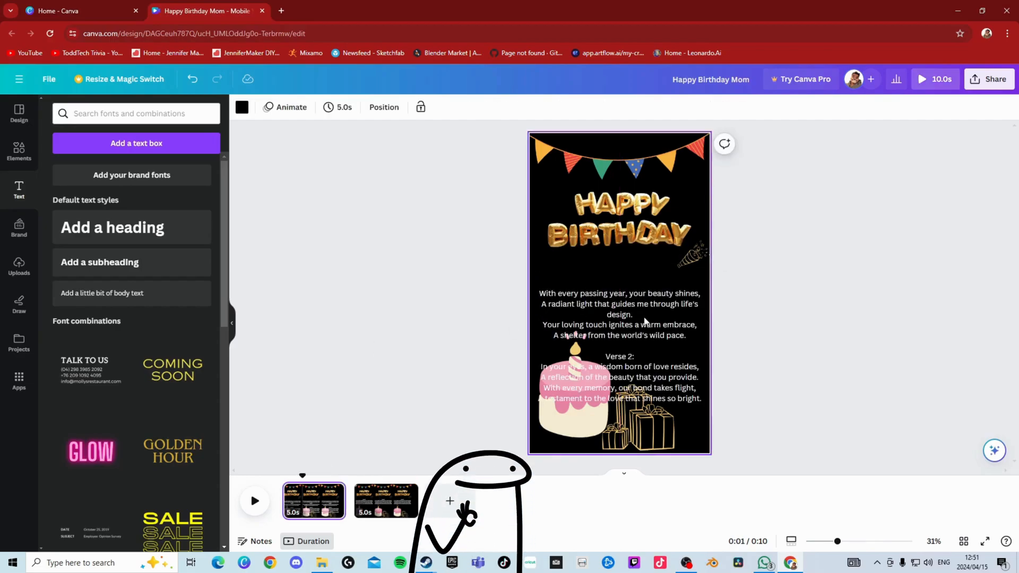
{"action": "left_click", "coordinate": [645, 322]}
{"action": "left_click_drag", "start_coordinate": [604, 356], "coordinate": [816, 401]}
{"action": "key", "text": "BackSpace"}
{"action": "key", "text": "BackSpace"}
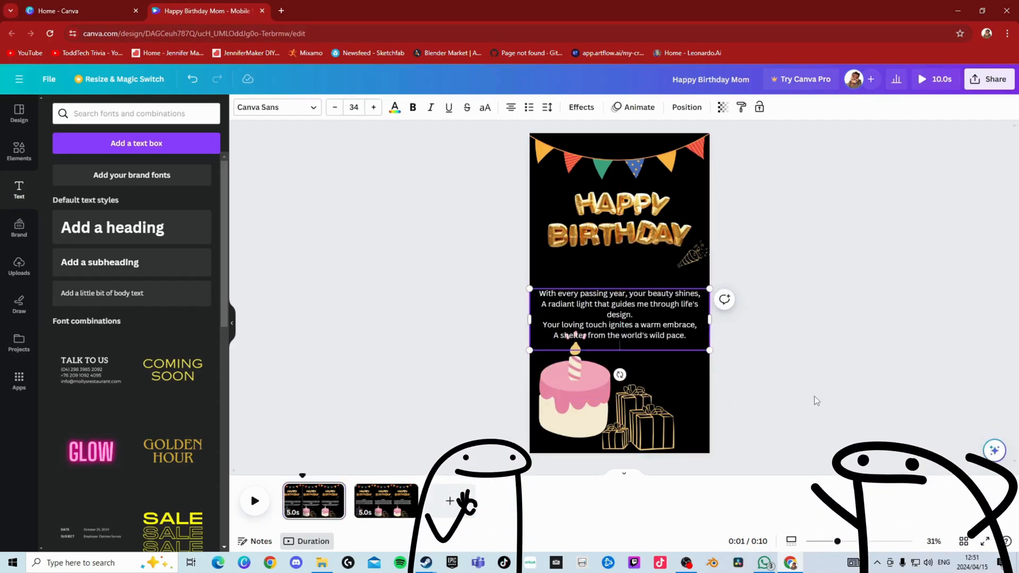
{"action": "left_click_drag", "start_coordinate": [614, 305], "coordinate": [613, 296]}
{"action": "left_click", "coordinate": [395, 326]}
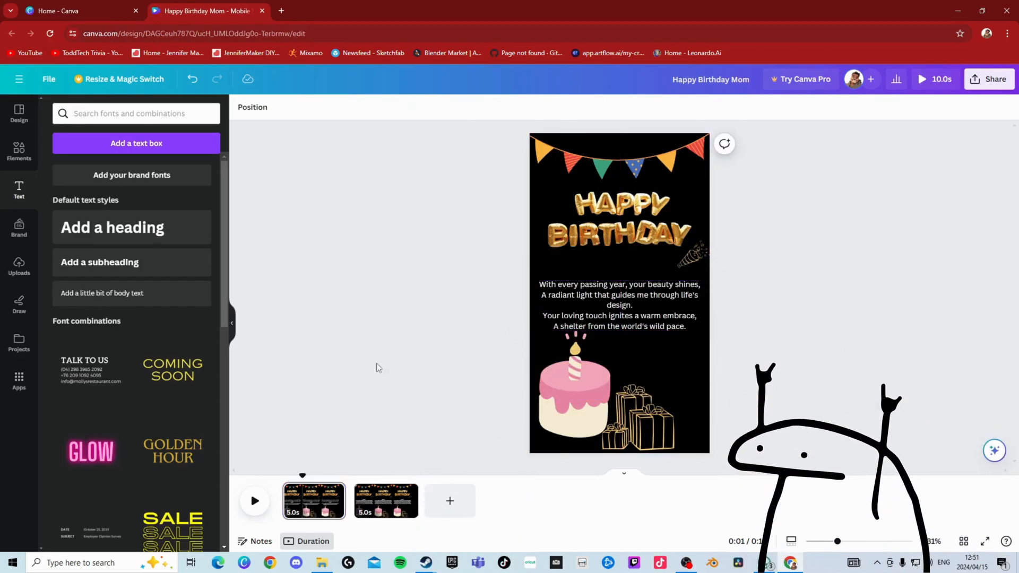
- Remove the "Verse 2:" heading from the second page's text and position the verse level with the one on the first page
{"action": "left_click", "coordinate": [325, 500]}
{"action": "left_click", "coordinate": [378, 500]}
{"action": "left_click", "coordinate": [616, 306]}
{"action": "left_click", "coordinate": [647, 286]}
{"action": "left_click_drag", "start_coordinate": [647, 285], "coordinate": [606, 283]}
{"action": "left_click", "coordinate": [469, 234]}
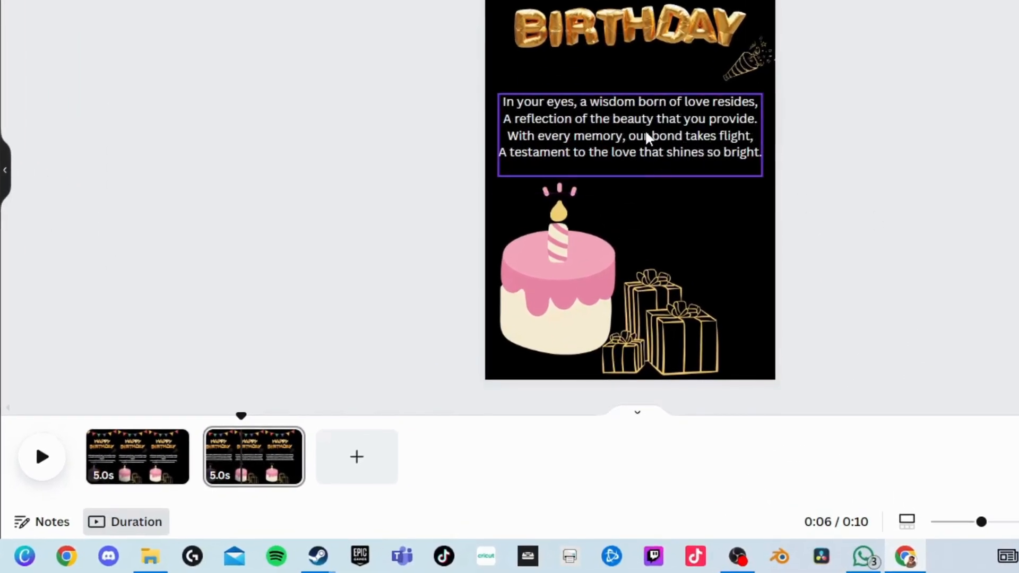
{"action": "left_click_drag", "start_coordinate": [639, 218], "coordinate": [639, 224]}
{"action": "left_click", "coordinate": [456, 366]}
{"action": "left_click_drag", "start_coordinate": [310, 446], "coordinate": [188, 458]}
{"action": "left_click_drag", "start_coordinate": [90, 428], "coordinate": [254, 451]}
- Duplicate the second page and replace the copy's verse with "I LOVE YOU MOM" at font size 54
{"action": "right_click", "coordinate": [260, 481]}
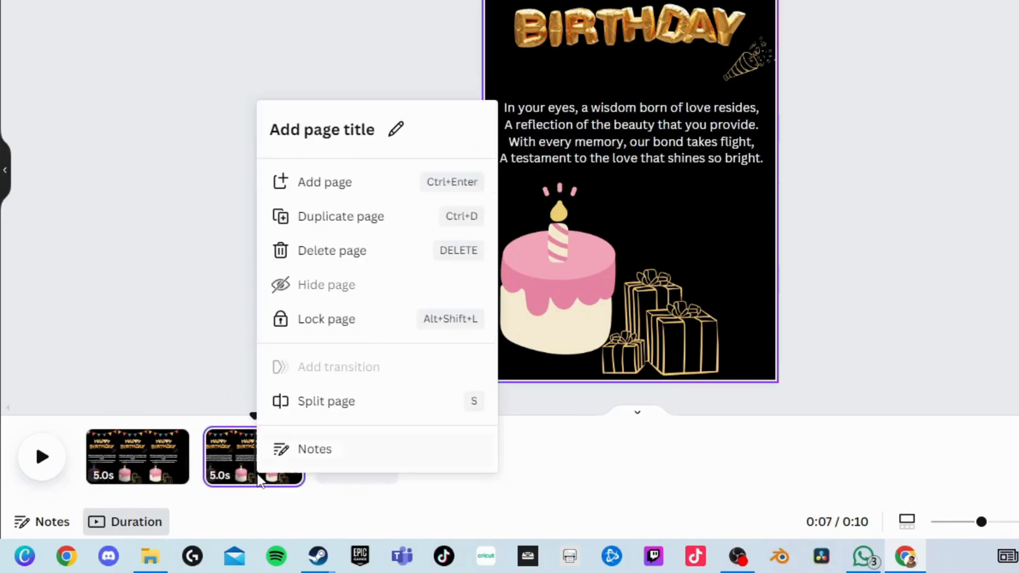
{"action": "left_click", "coordinate": [304, 216]}
{"action": "left_click", "coordinate": [629, 149]}
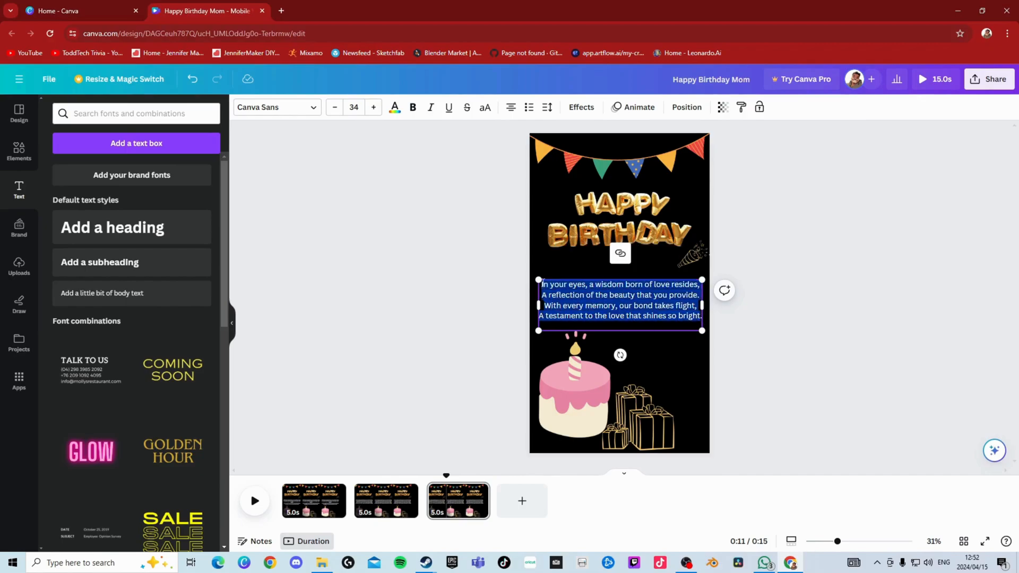
{"action": "key", "text": "BackSpace"}
{"action": "type", "text": "I love"}
{"action": "key", "text": "BackSpace"}
{"action": "key", "text": "BackSpace"}
{"action": "key", "text": "BackSpace"}
{"action": "key", "text": "BackSpace"}
{"action": "type", "text": "LOVE"}
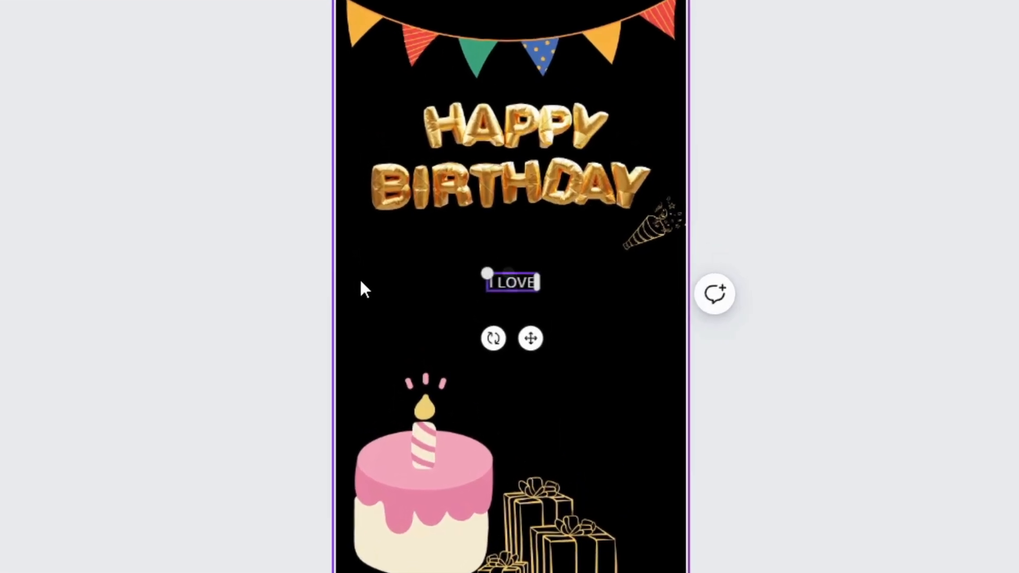
{"action": "type", "text": " YOU MOM"}
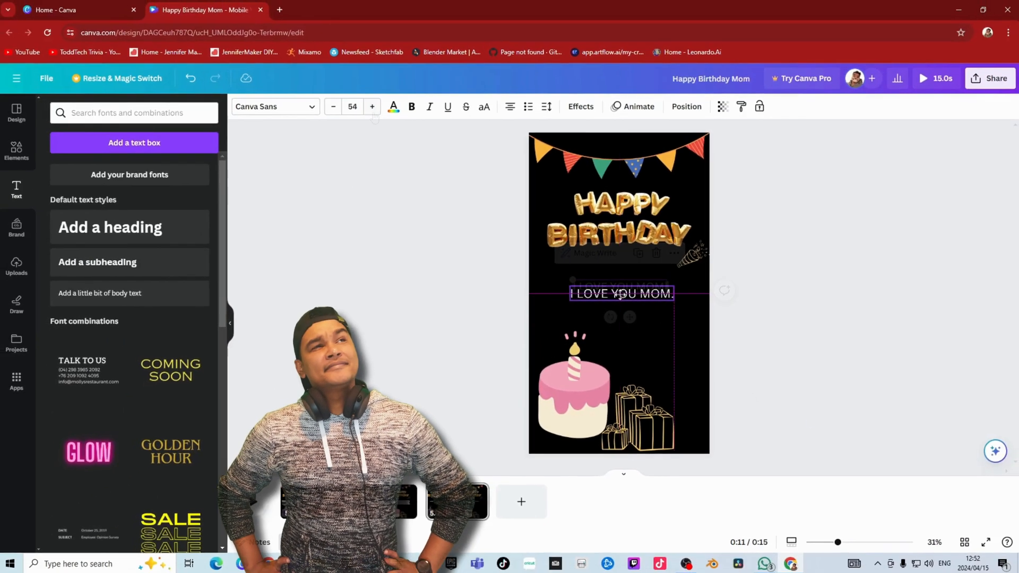
- Try Maharlika and Canva Student Font on the "I LOVE YOU MOM" text, settling on Apricots from a search for handwriting fonts
{"action": "left_click", "coordinate": [274, 106]}
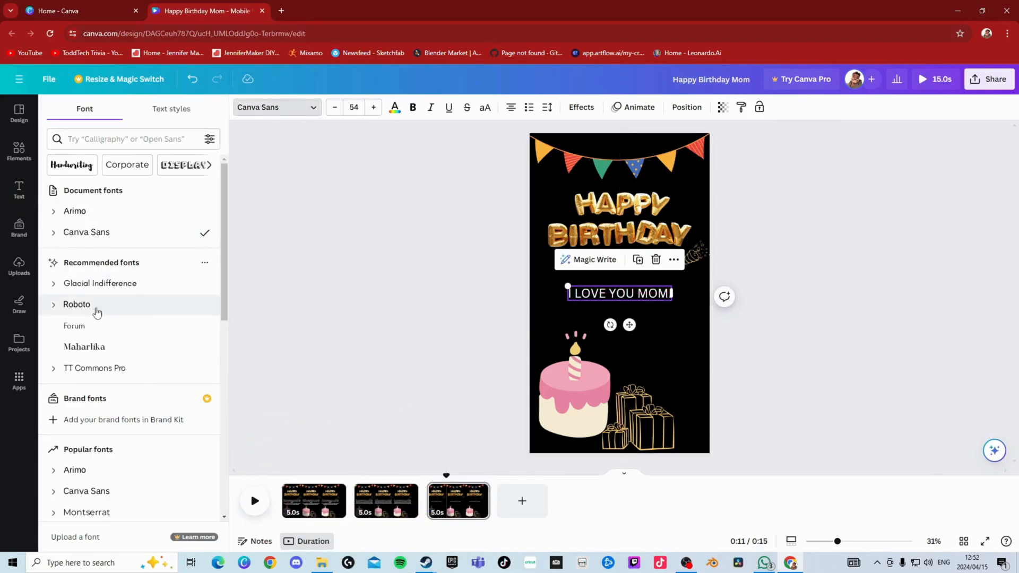
{"action": "left_click", "coordinate": [95, 346]}
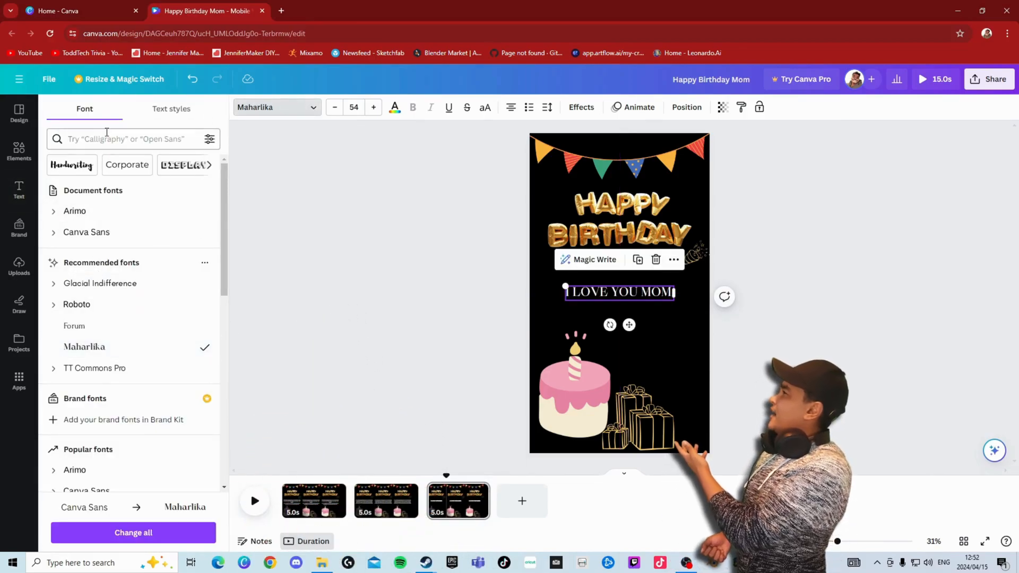
{"action": "left_click", "coordinate": [106, 138]}
{"action": "type", "text": "handwr"}
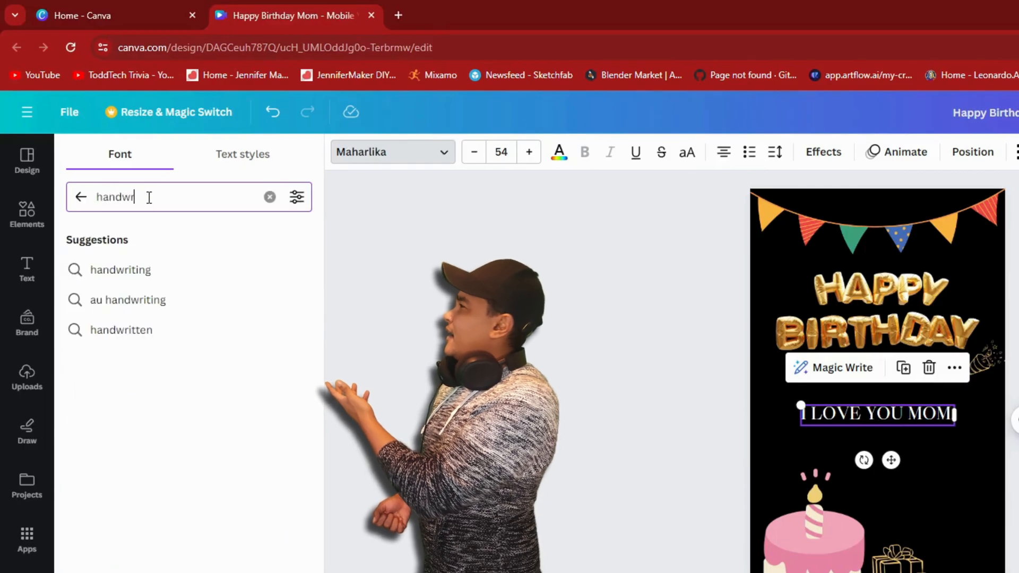
{"action": "type", "text": "iting"}
{"action": "left_click", "coordinate": [216, 445]}
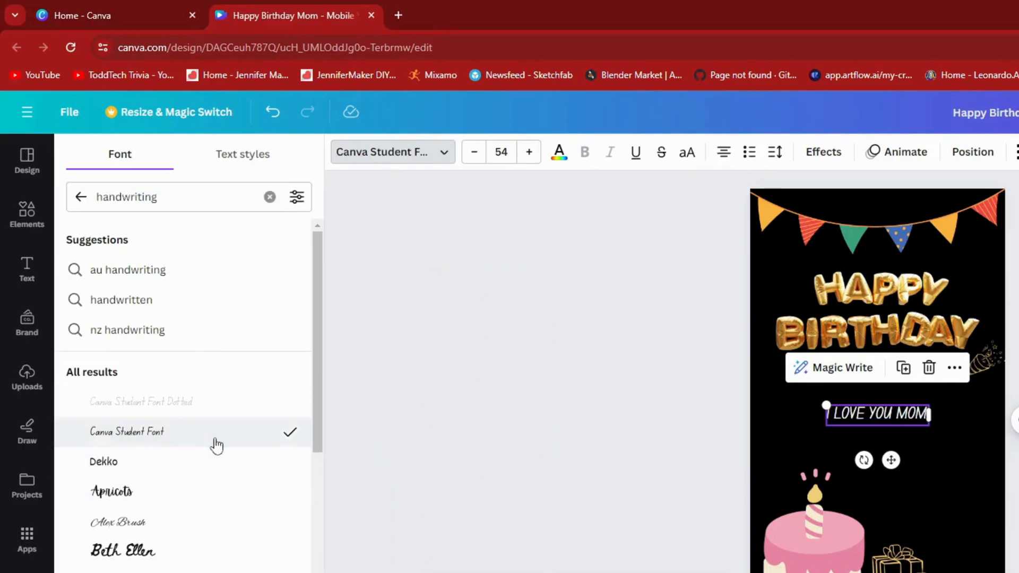
{"action": "left_click", "coordinate": [213, 491]}
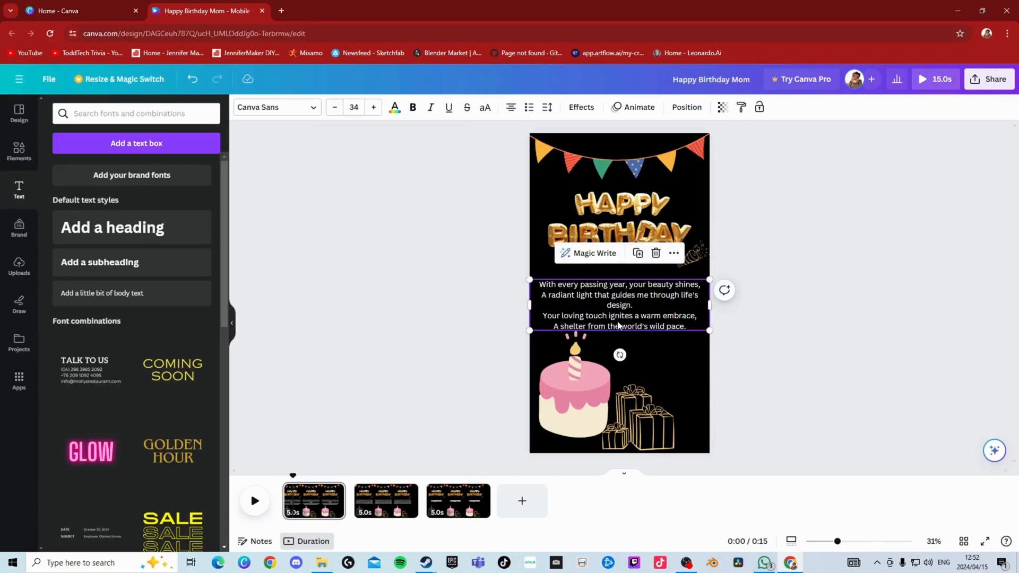
- Set the verses on the first two pages in the Schoolbell handwriting font
{"action": "left_click", "coordinate": [276, 107]}
{"action": "left_click", "coordinate": [130, 348]}
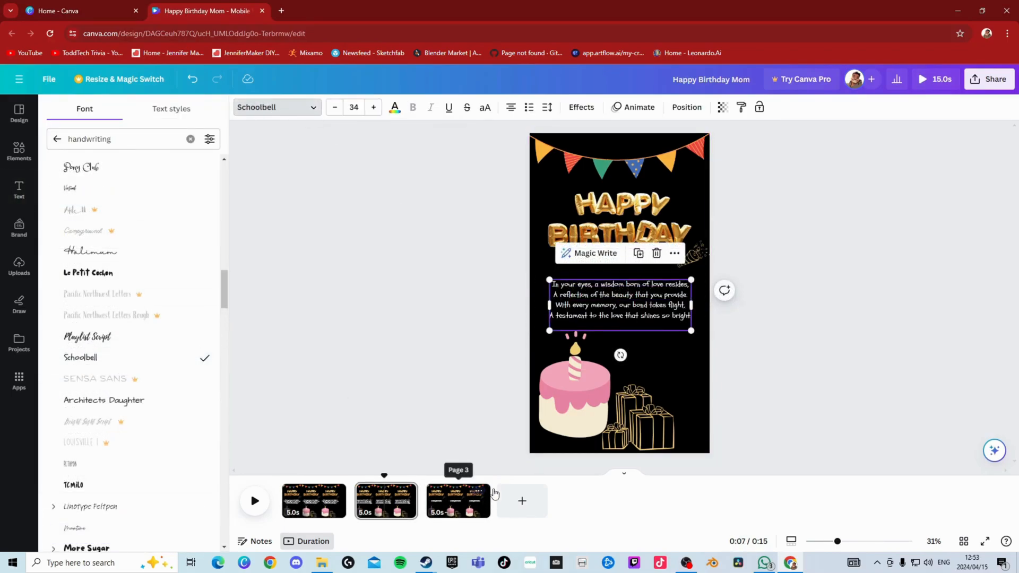
- Apply the Breathe animation to the "I LOVE YOU MOM" text, trying to adjust its scale and dismissing the upgrade offer
{"action": "left_click", "coordinate": [465, 496]}
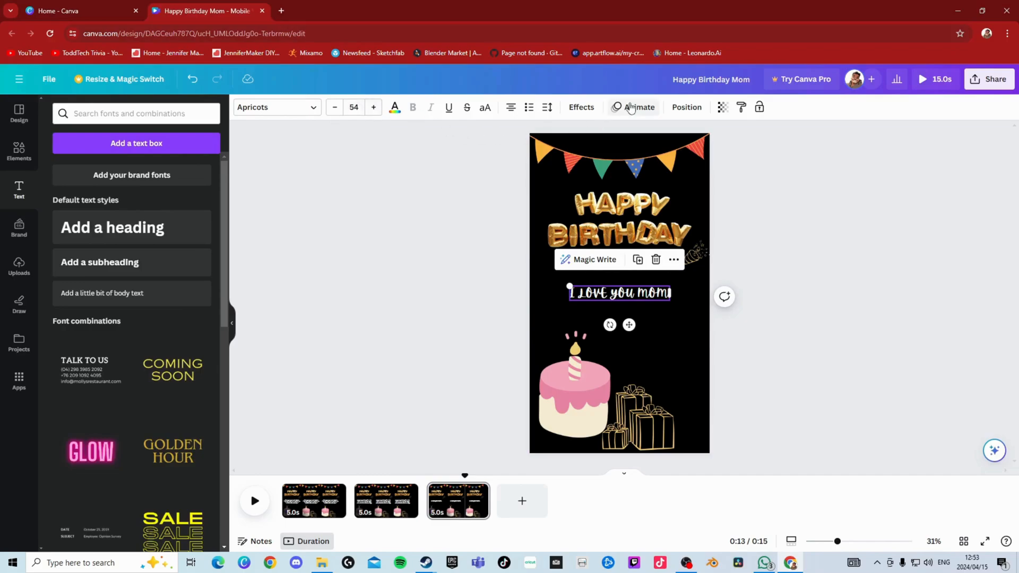
{"action": "left_click", "coordinate": [633, 107]}
{"action": "left_click", "coordinate": [187, 313]}
{"action": "left_click_drag", "start_coordinate": [125, 402], "coordinate": [215, 402]}
{"action": "left_click", "coordinate": [767, 159]}
- Apply the Breathe animation to the verses on the first two pages, trying the inward scale option on the second page
{"action": "left_click", "coordinate": [385, 500]}
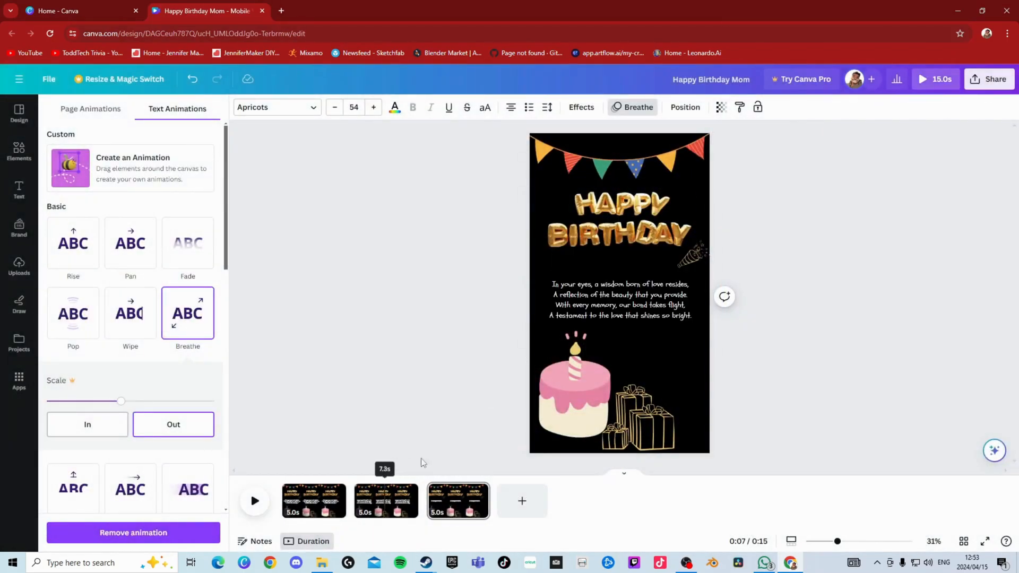
{"action": "left_click", "coordinate": [619, 299]}
{"action": "left_click", "coordinate": [639, 107]}
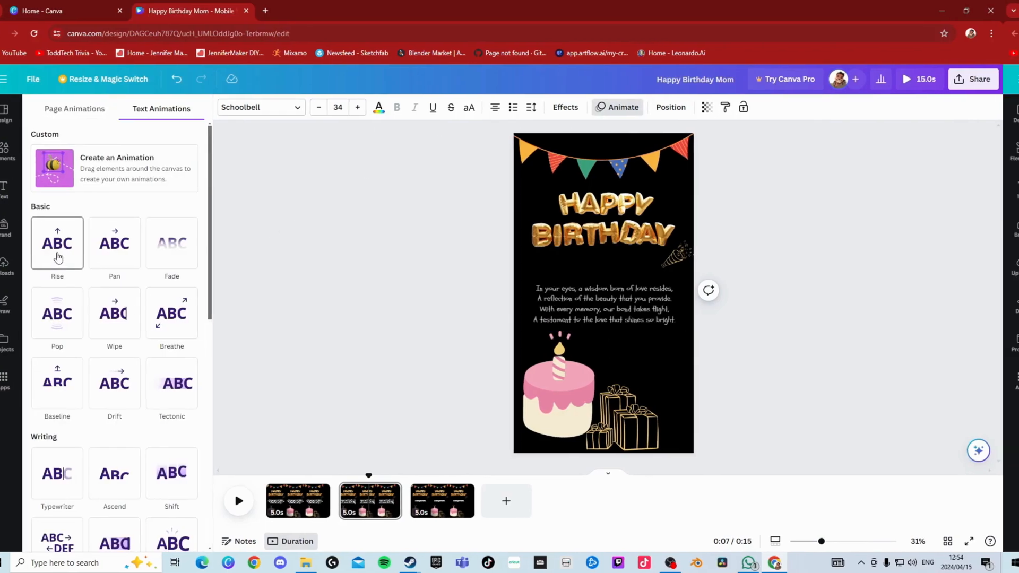
{"action": "left_click", "coordinate": [189, 318]}
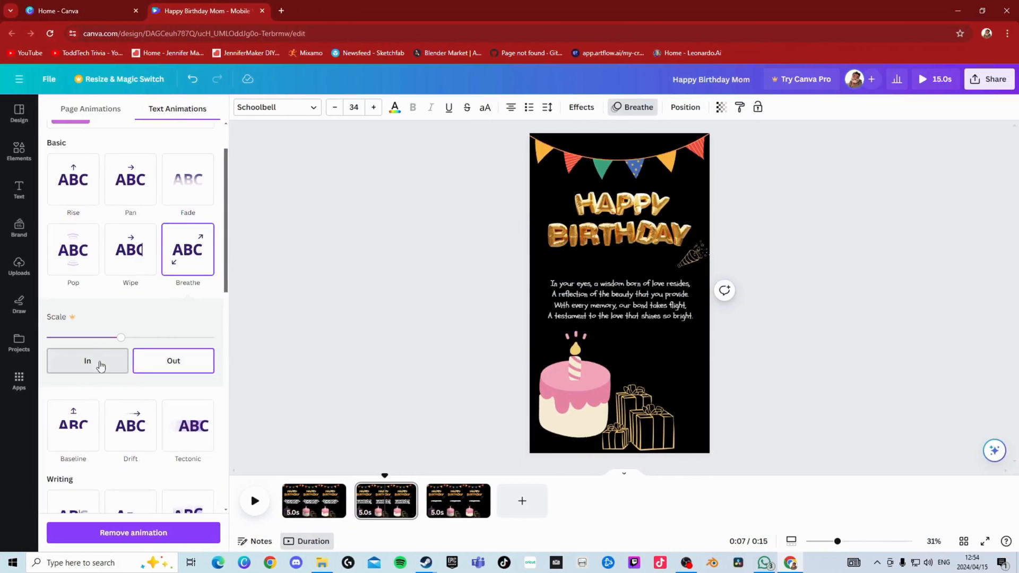
{"action": "left_click", "coordinate": [101, 365]}
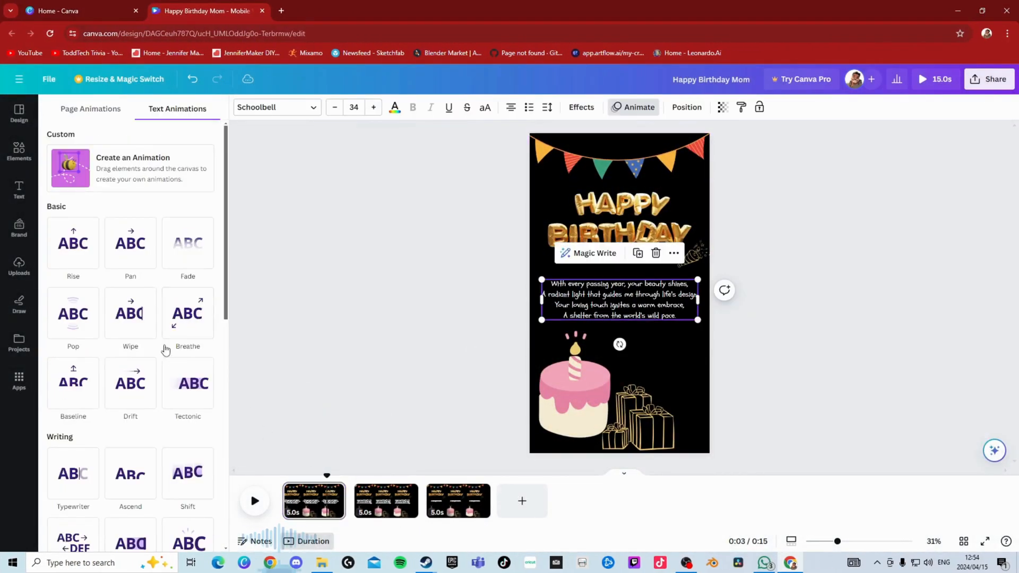
{"action": "left_click", "coordinate": [175, 326]}
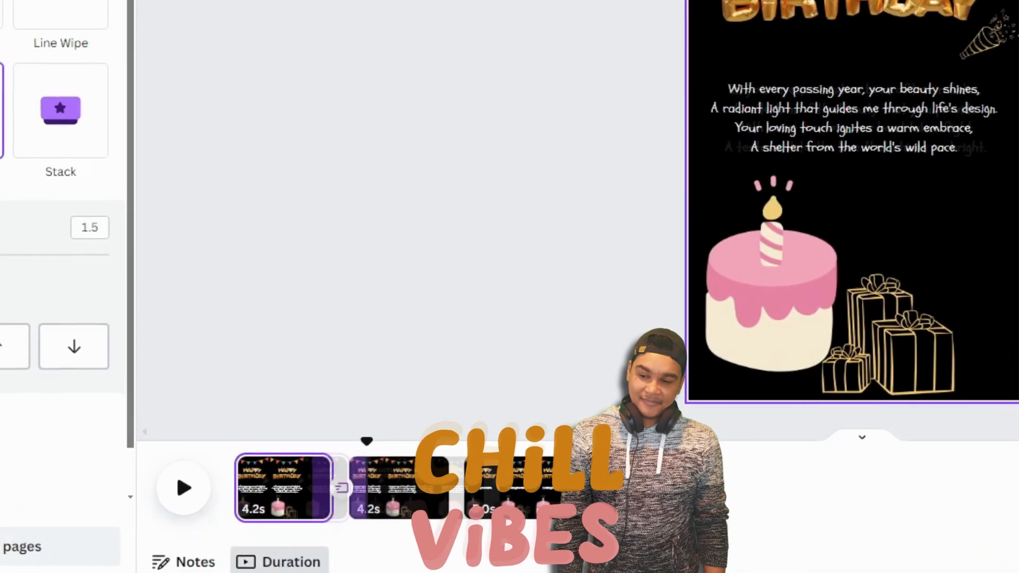
- Apply the Flow transition between all pages and point the direction after the second page to the right
{"action": "left_click", "coordinate": [12, 547]}
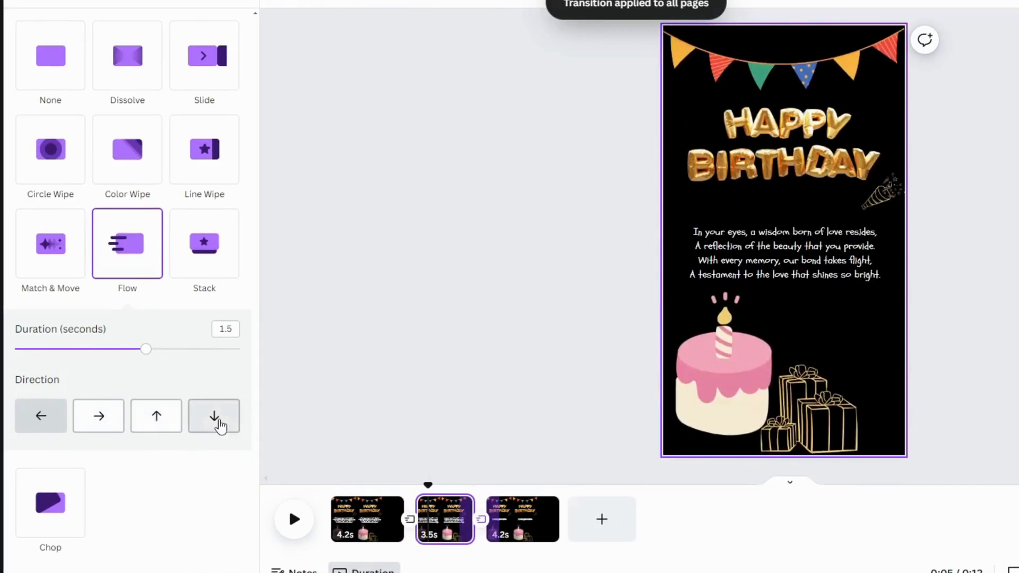
{"action": "left_click", "coordinate": [101, 419]}
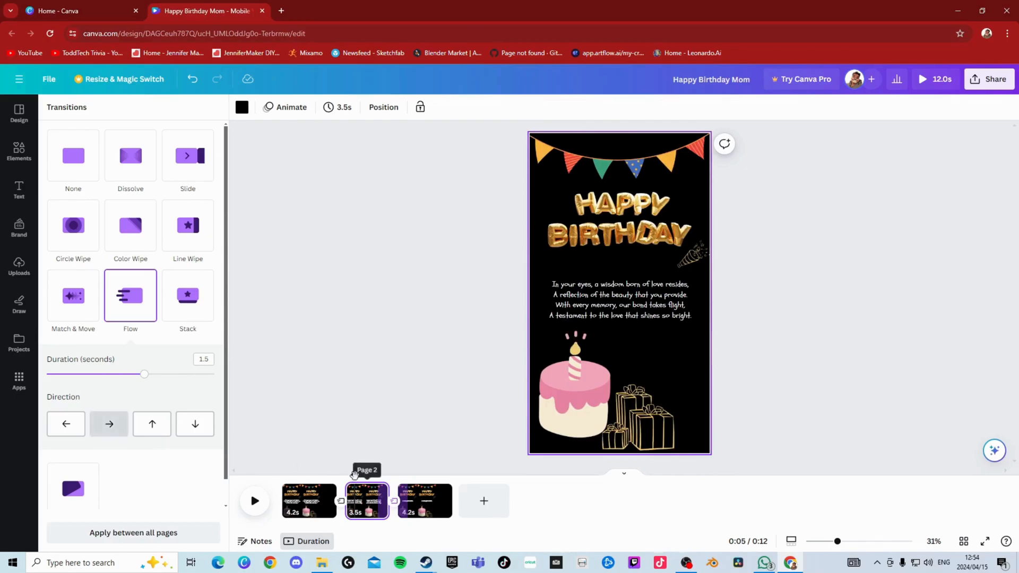
- Preview the video and extend the second page's duration to 5.2 seconds
{"action": "left_click", "coordinate": [252, 500]}
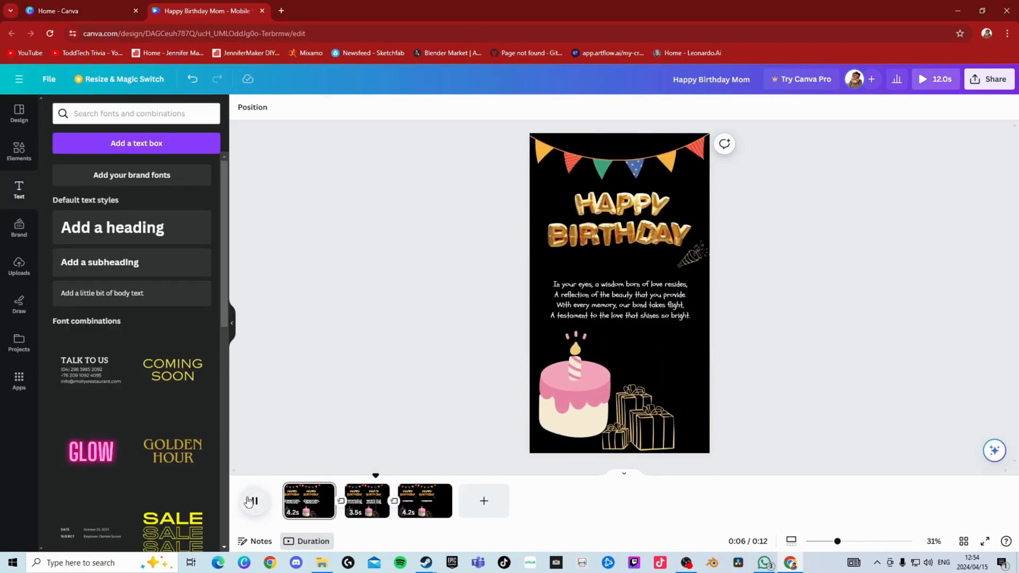
{"action": "left_click_drag", "start_coordinate": [389, 501], "coordinate": [413, 477]}
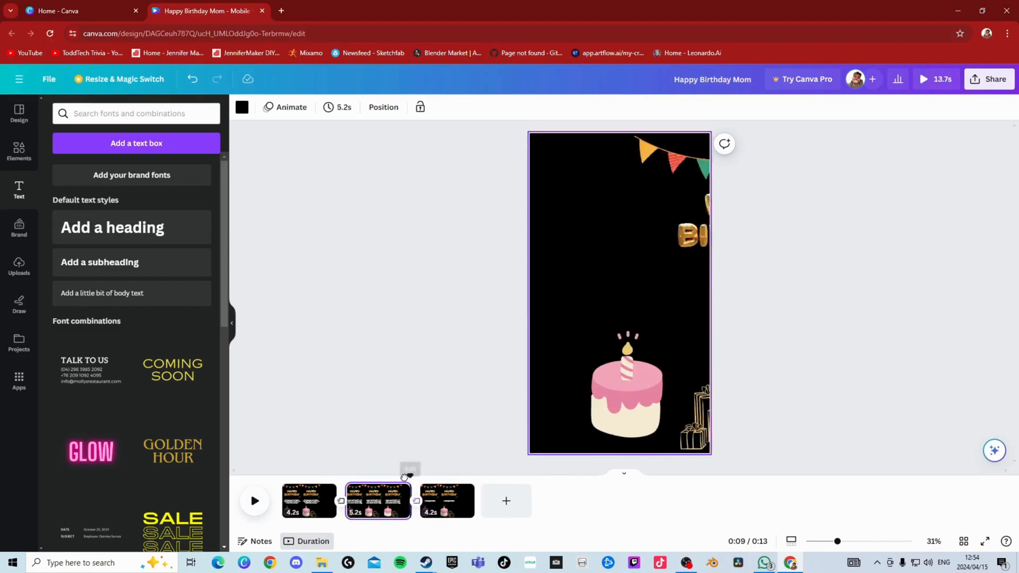
{"action": "left_click", "coordinate": [256, 501]}
- Duplicate the first page and replace its verse with a copy of the last page's "I LOVE YOU MOM" text
{"action": "right_click", "coordinate": [299, 511]}
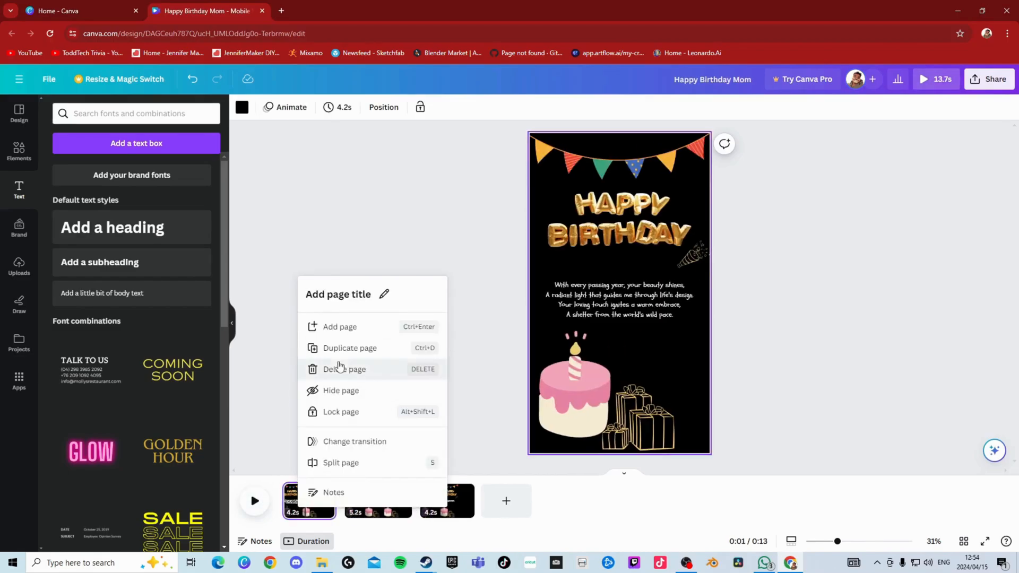
{"action": "left_click", "coordinate": [342, 348]}
{"action": "left_click", "coordinate": [302, 498]}
{"action": "left_click", "coordinate": [494, 513]}
{"action": "left_click", "coordinate": [620, 298]}
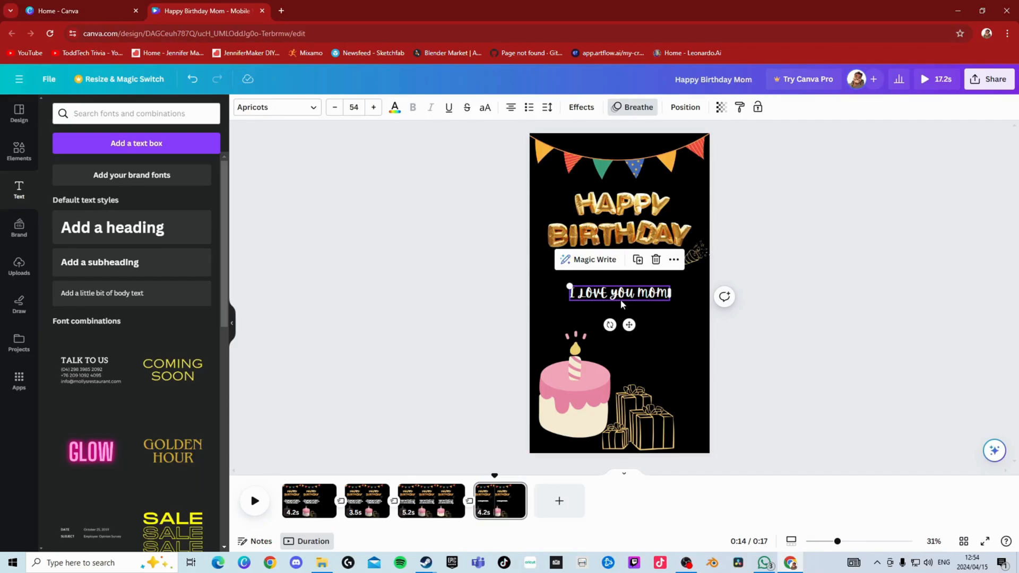
{"action": "left_click", "coordinate": [293, 501]}
{"action": "left_click", "coordinate": [603, 332]}
- Change the copied text on the first page to "DEAR MOM" and enlarge it to font size 95
{"action": "left_click", "coordinate": [651, 301]}
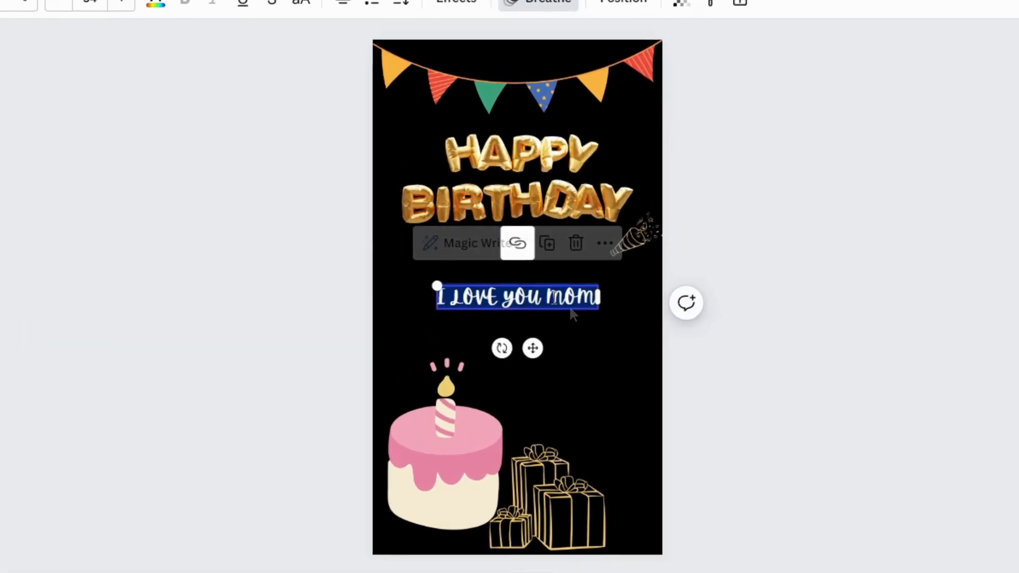
{"action": "type", "text": "dear"}
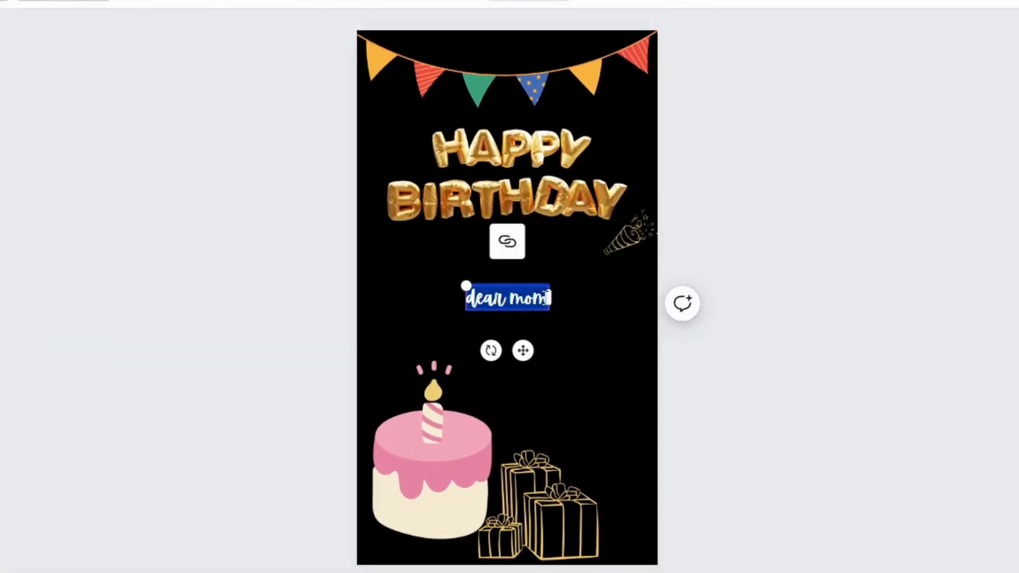
{"action": "type", "text": "DEAR"}
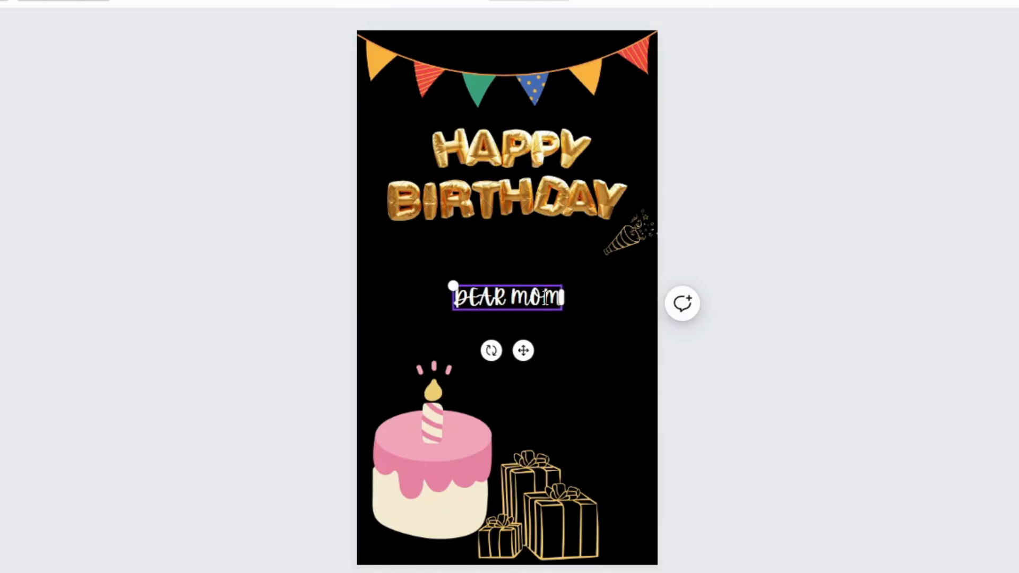
{"action": "key", "text": "Escape"}
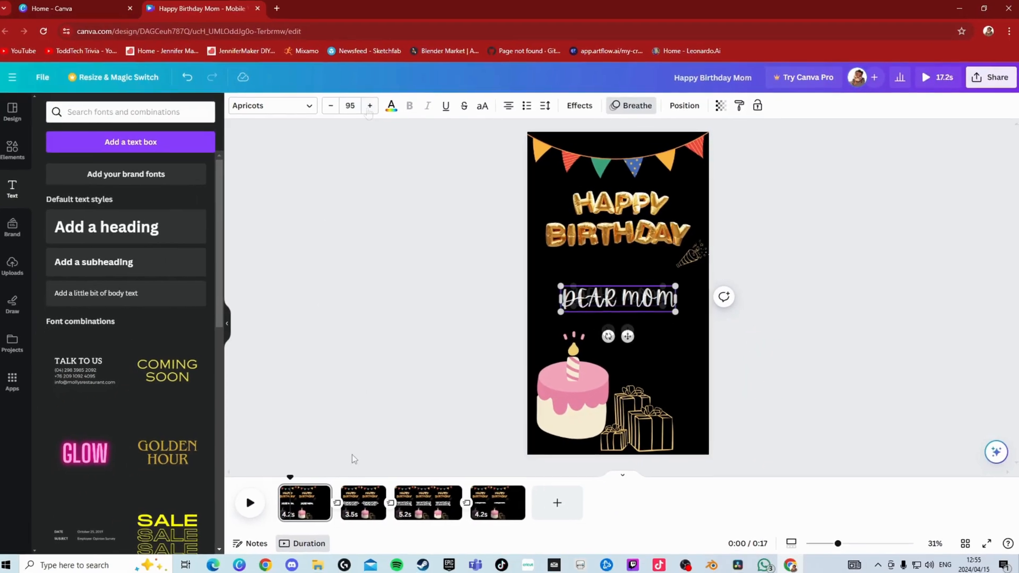
- Preview the "DEAR MOM" page and shorten its duration to 2.2 seconds
{"action": "left_click", "coordinate": [254, 503]}
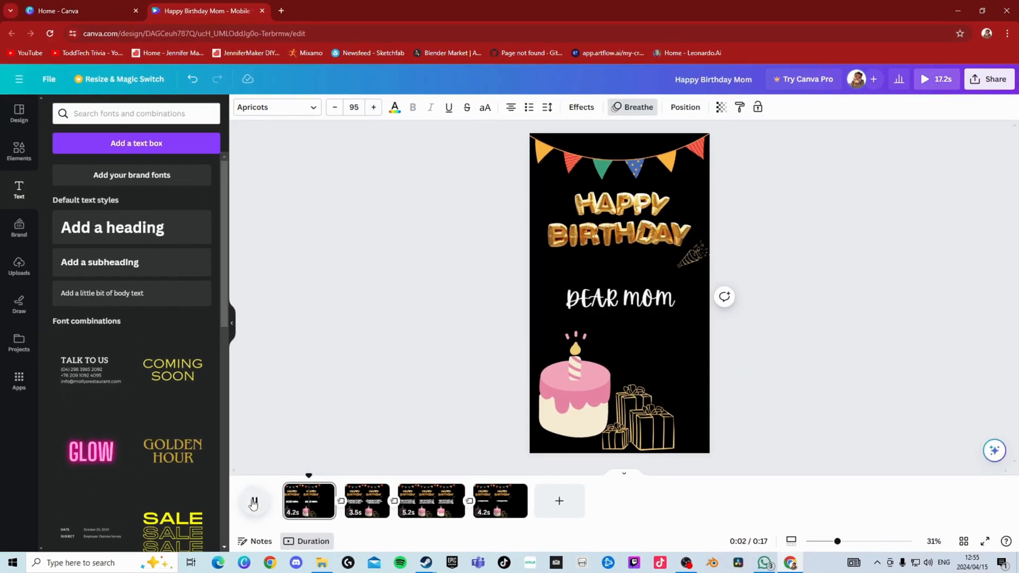
{"action": "left_click_drag", "start_coordinate": [333, 502], "coordinate": [315, 501]}
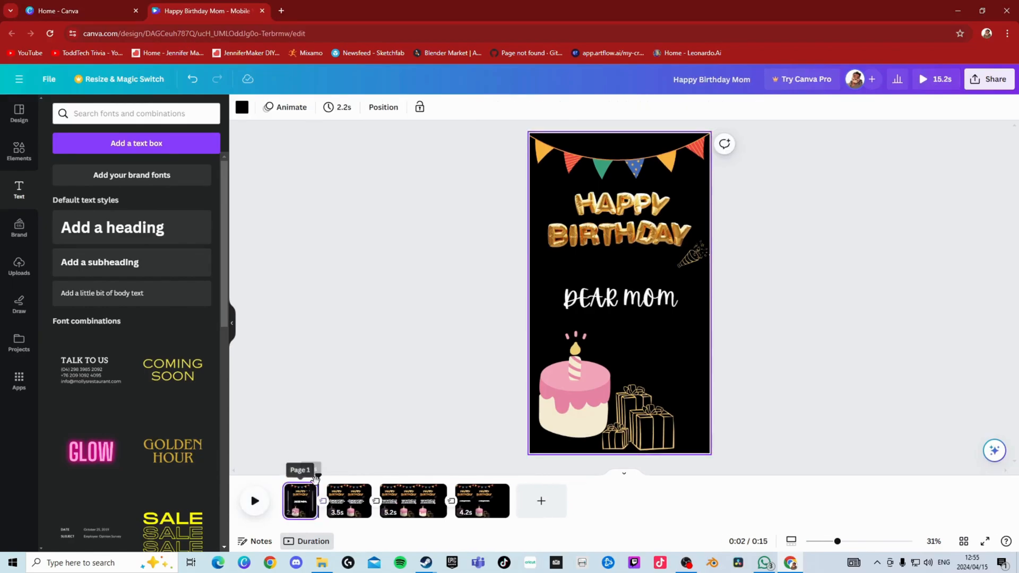
- Preview the first verse's page and extend its duration to 6.5 seconds
{"action": "left_click", "coordinate": [257, 506]}
{"action": "left_click", "coordinate": [256, 503]}
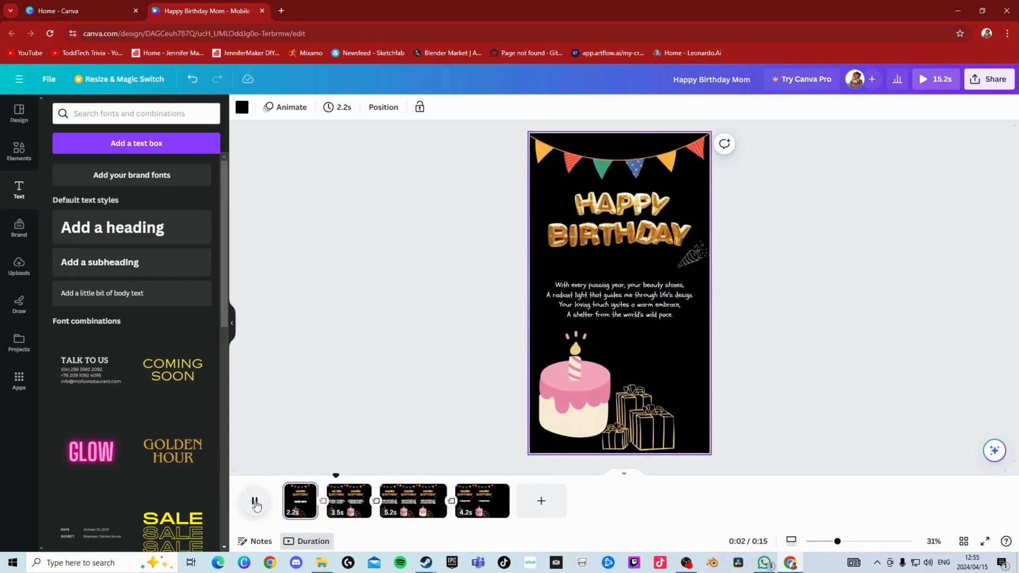
{"action": "left_click", "coordinate": [255, 503]}
{"action": "left_click_drag", "start_coordinate": [371, 502], "coordinate": [386, 505]}
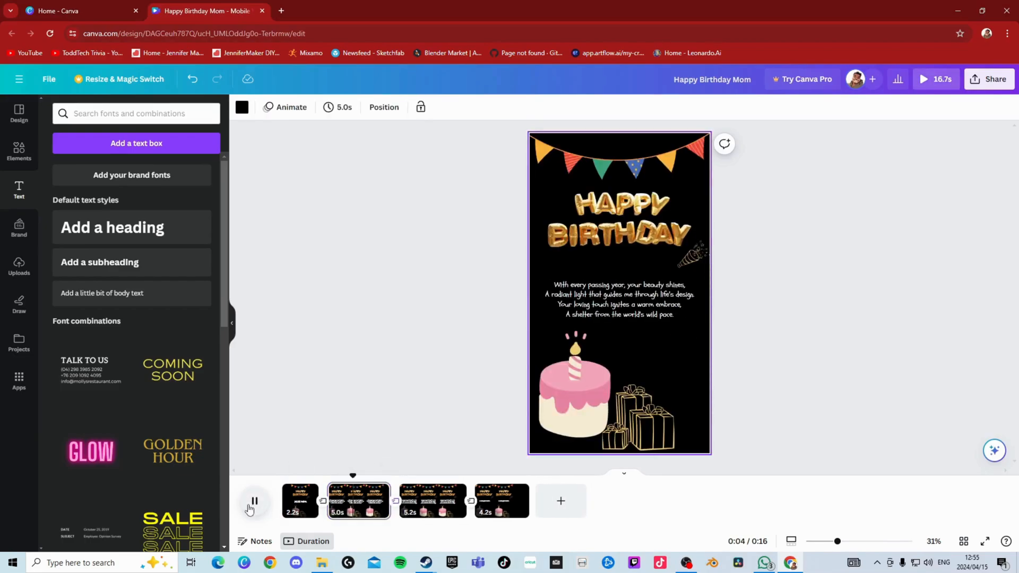
{"action": "left_click", "coordinate": [253, 502]}
{"action": "left_click_drag", "start_coordinate": [390, 502], "coordinate": [398, 513]}
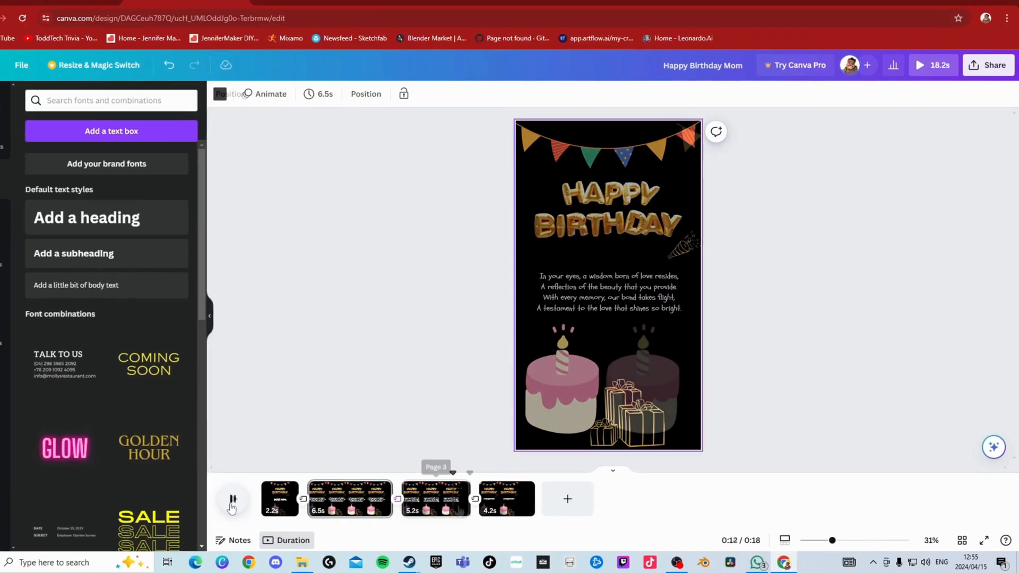
- Preview the second verse's page and extend its duration to 6.2 seconds
{"action": "left_click", "coordinate": [253, 508]}
{"action": "left_click_drag", "start_coordinate": [478, 508], "coordinate": [486, 509]}
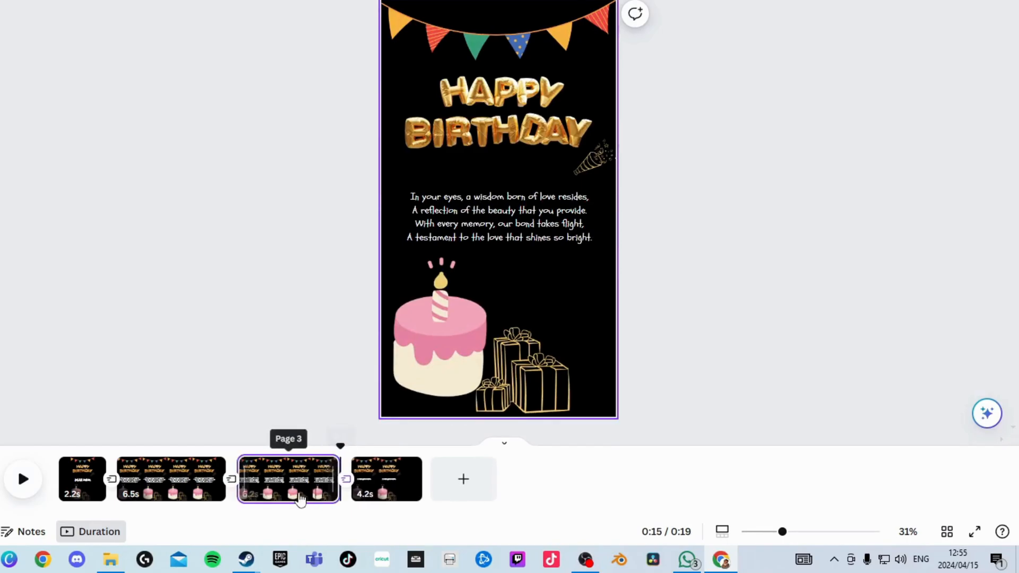
{"action": "left_click", "coordinate": [25, 486]}
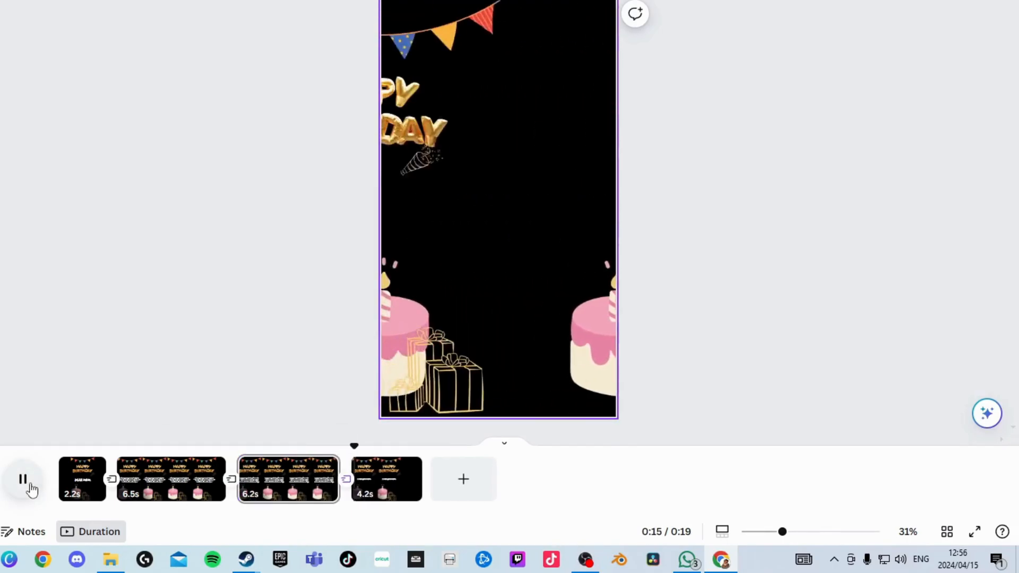
{"action": "left_click", "coordinate": [26, 483]}
- Change the transition leading into the last page and adjust the final two pages' durations to 6.5 and 3.4 seconds
{"action": "left_click", "coordinate": [346, 483]}
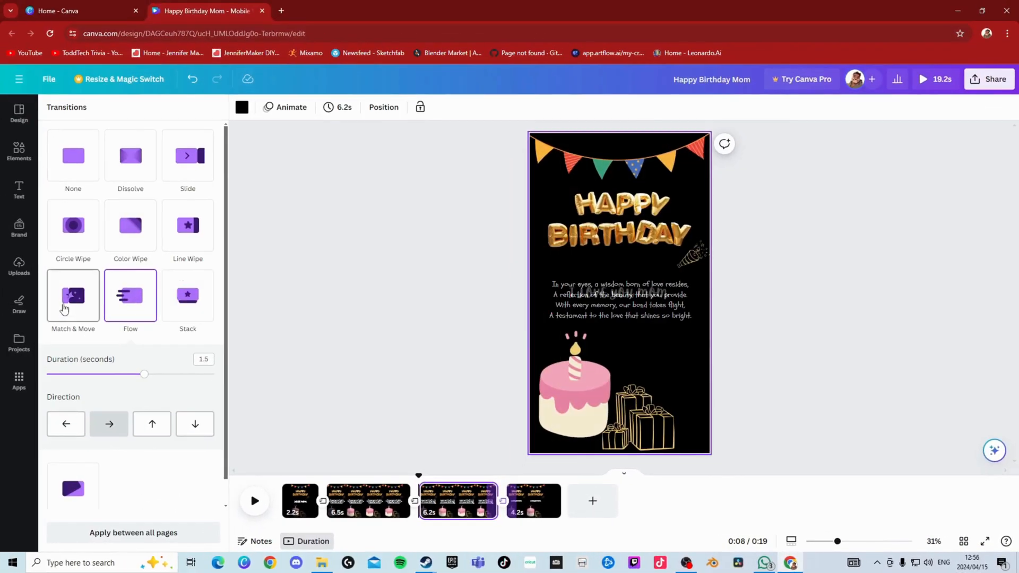
{"action": "left_click", "coordinate": [64, 307]}
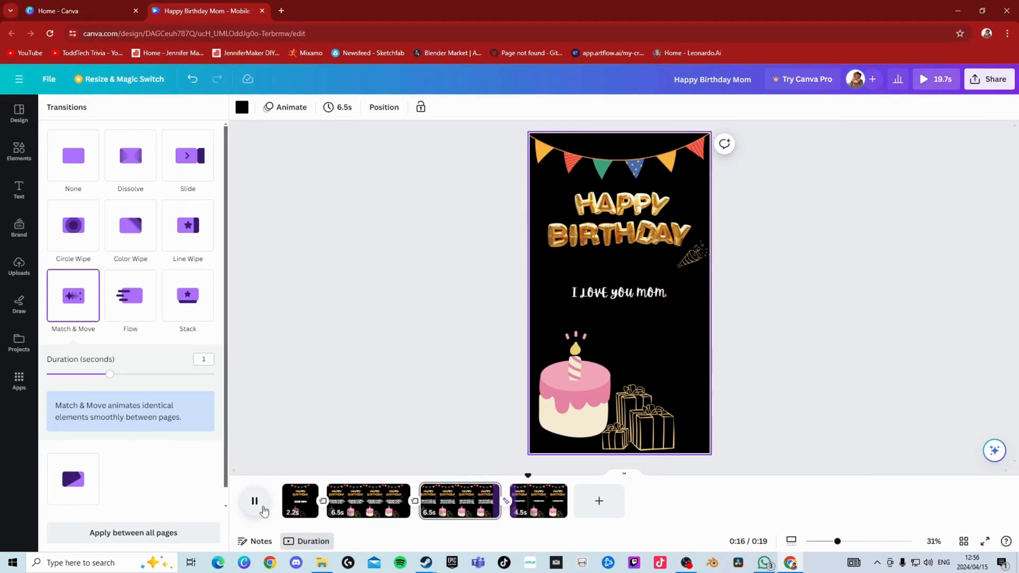
{"action": "left_click", "coordinate": [264, 510]}
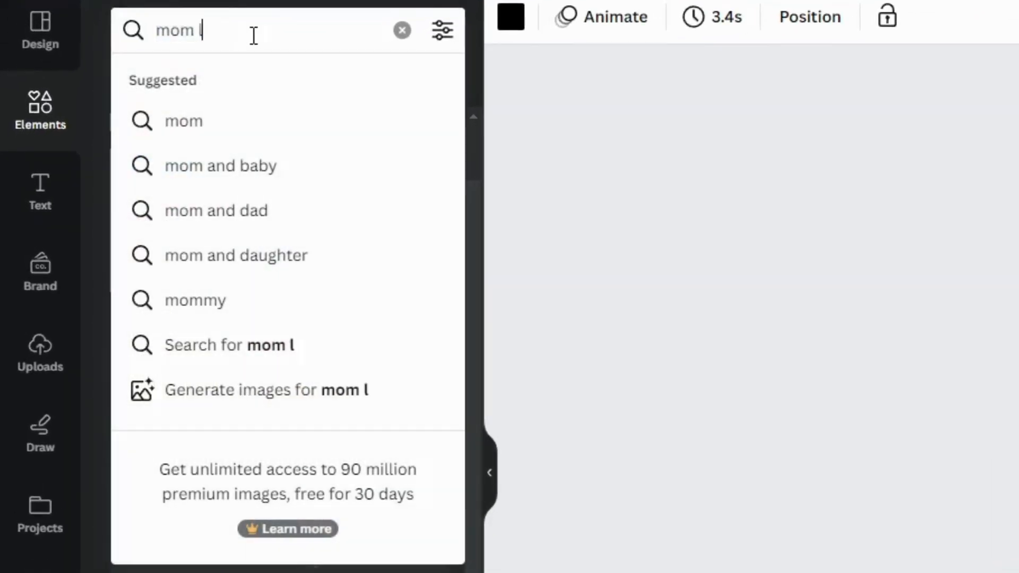
- Search the graphics for "mom love" and place the pink MOM heart card above the gift boxes on the first page
{"action": "type", "text": "ove"}
{"action": "key", "text": "Return"}
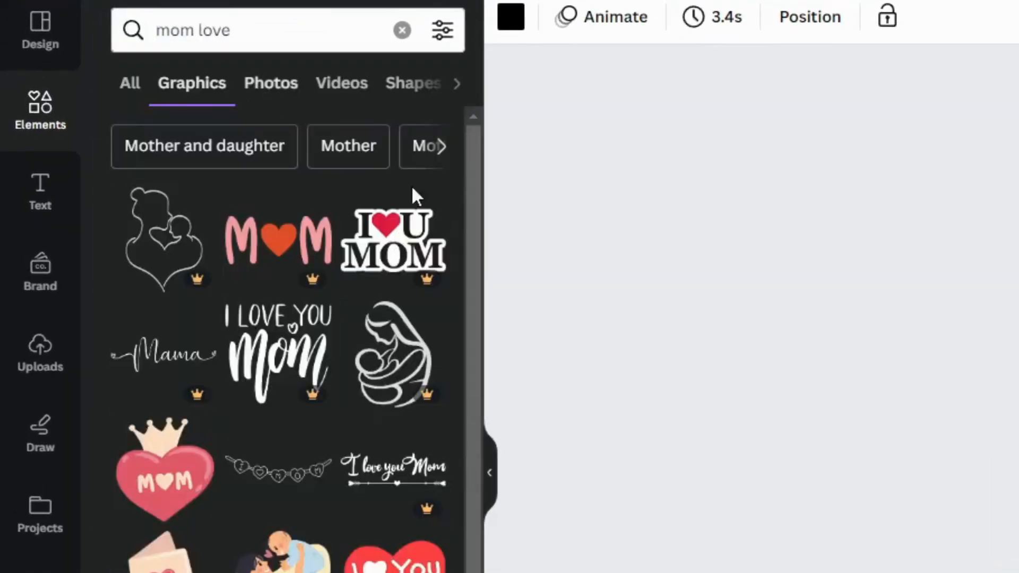
{"action": "left_click", "coordinate": [423, 206]}
{"action": "scroll", "coordinate": [125, 354], "scroll_direction": "down", "scroll_amount": 5}
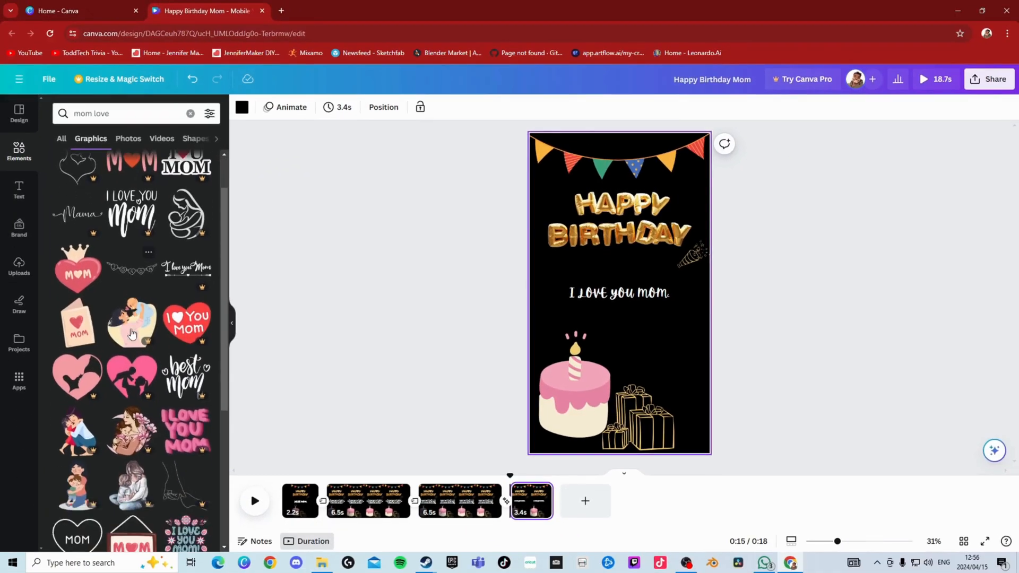
{"action": "scroll", "coordinate": [125, 355], "scroll_direction": "down", "scroll_amount": 1}
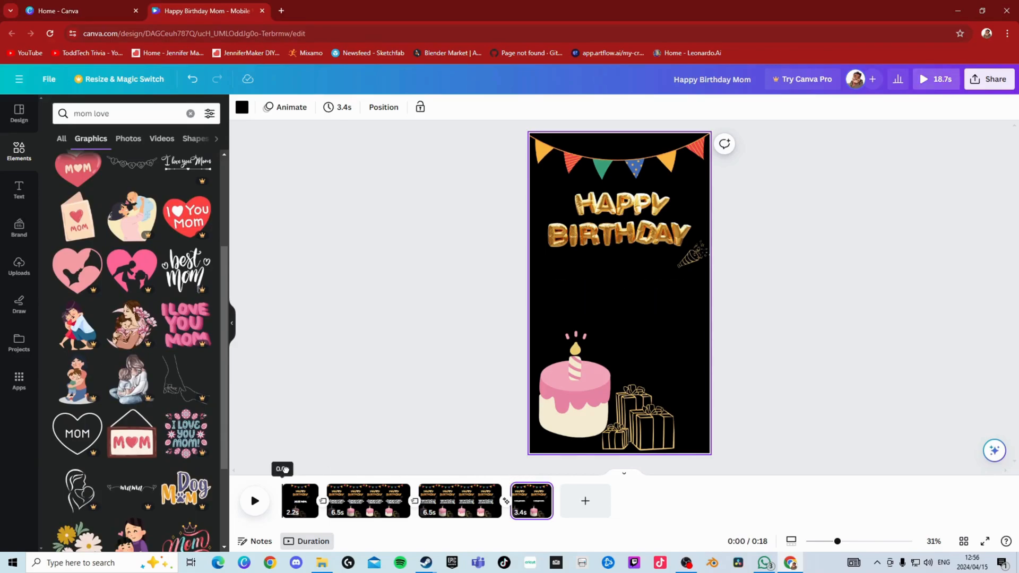
{"action": "left_click", "coordinate": [78, 216]}
{"action": "left_click_drag", "start_coordinate": [631, 325], "coordinate": [667, 364]}
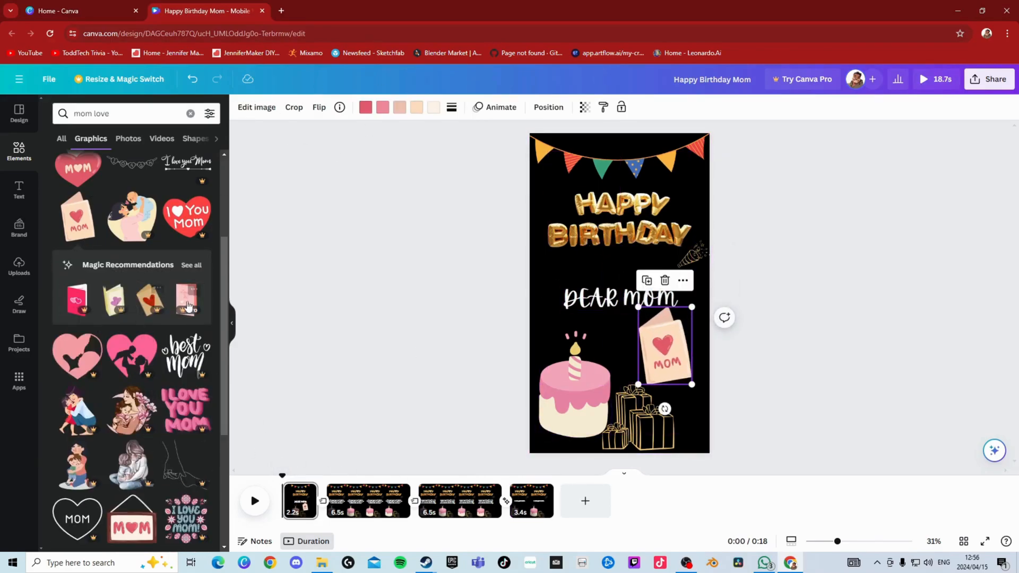
- Place the hanging MOM heart sign from the "mom love" graphics above the gift boxes on the last page
{"action": "scroll", "coordinate": [143, 366], "scroll_direction": "down", "scroll_amount": 4}
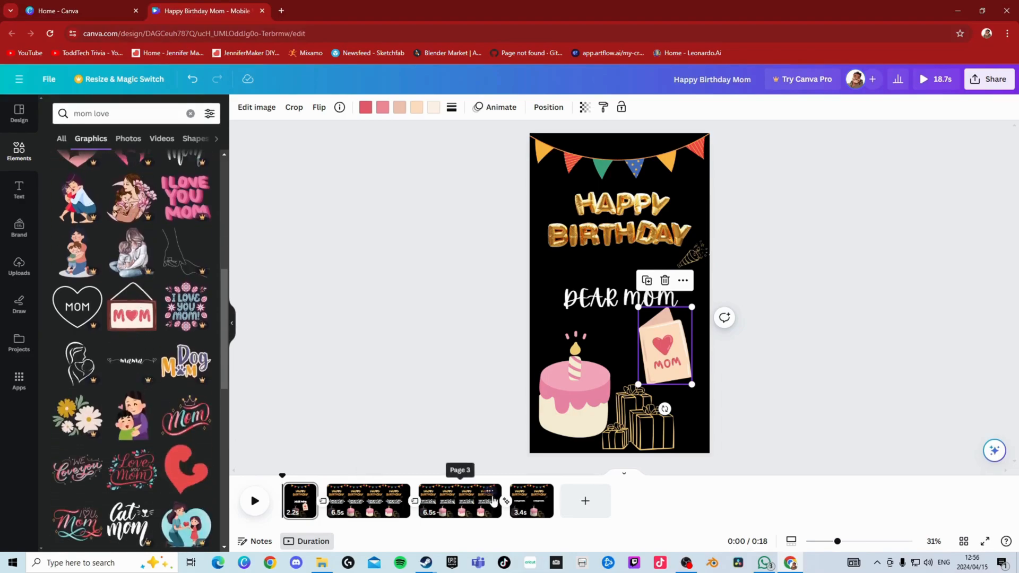
{"action": "left_click", "coordinate": [528, 499]}
{"action": "left_click", "coordinate": [133, 313]}
{"action": "left_click_drag", "start_coordinate": [626, 313], "coordinate": [670, 324]}
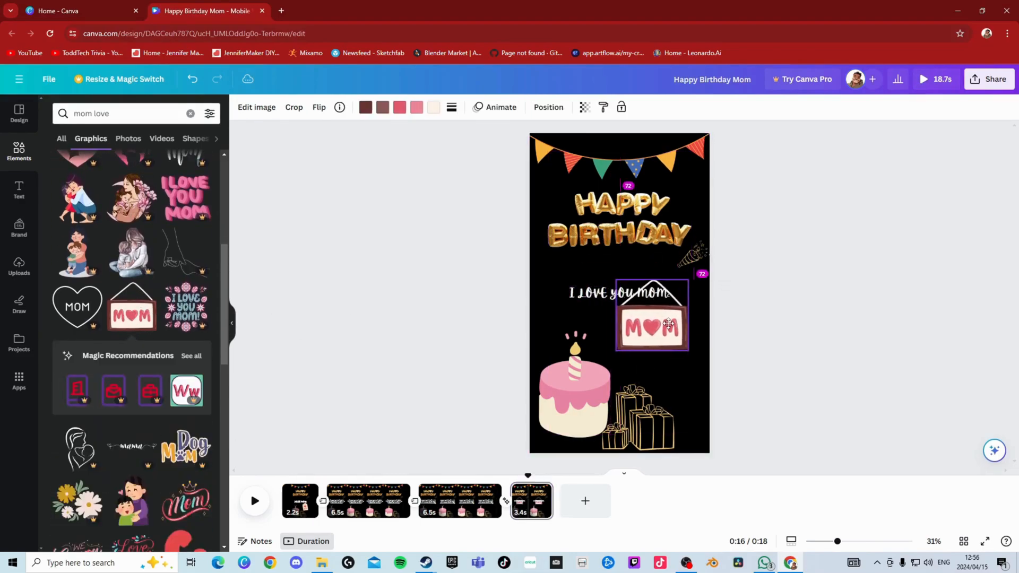
- Apply the Breathe page animation to the first page
{"action": "left_click", "coordinate": [296, 503]}
{"action": "left_click", "coordinate": [288, 108]}
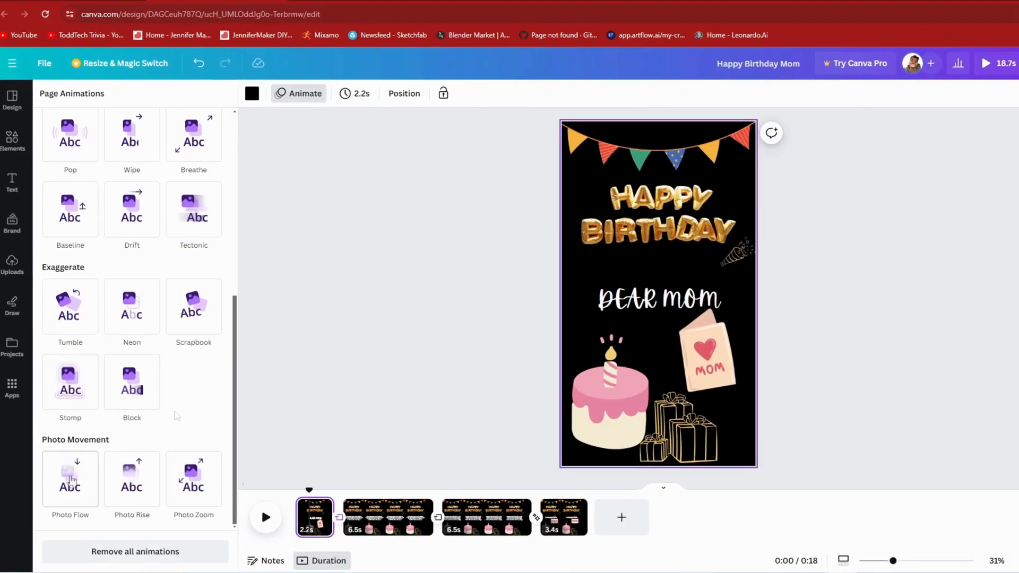
{"action": "scroll", "coordinate": [173, 408], "scroll_direction": "up", "scroll_amount": 6}
{"action": "scroll", "coordinate": [170, 405], "scroll_direction": "down", "scroll_amount": 2}
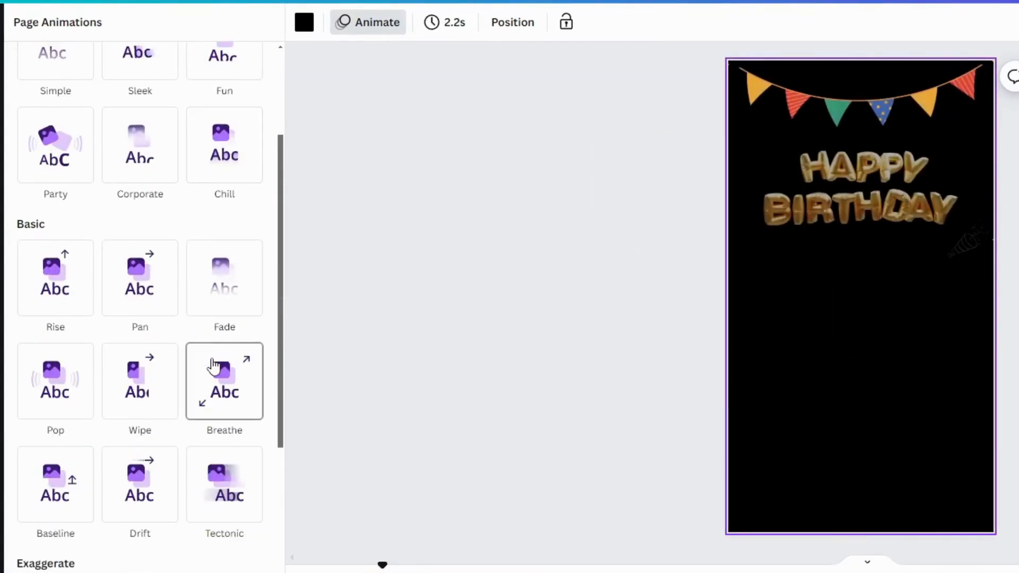
{"action": "left_click", "coordinate": [213, 369]}
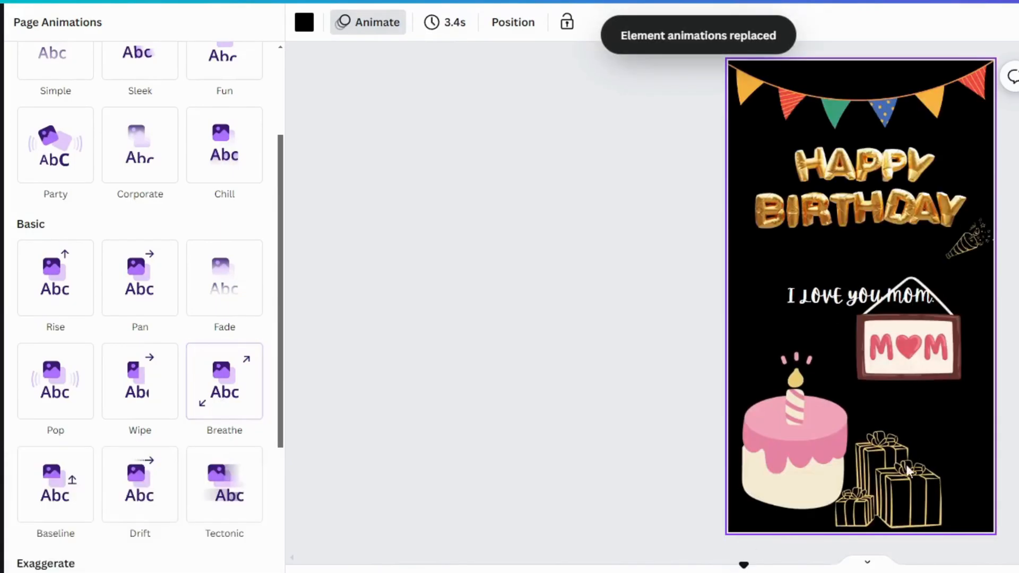
- Try the Wiggle and Breathe animations on the last page's MOM sign, and remove the animation
{"action": "left_click", "coordinate": [908, 339]}
{"action": "scroll", "coordinate": [123, 386], "scroll_direction": "down", "scroll_amount": 5}
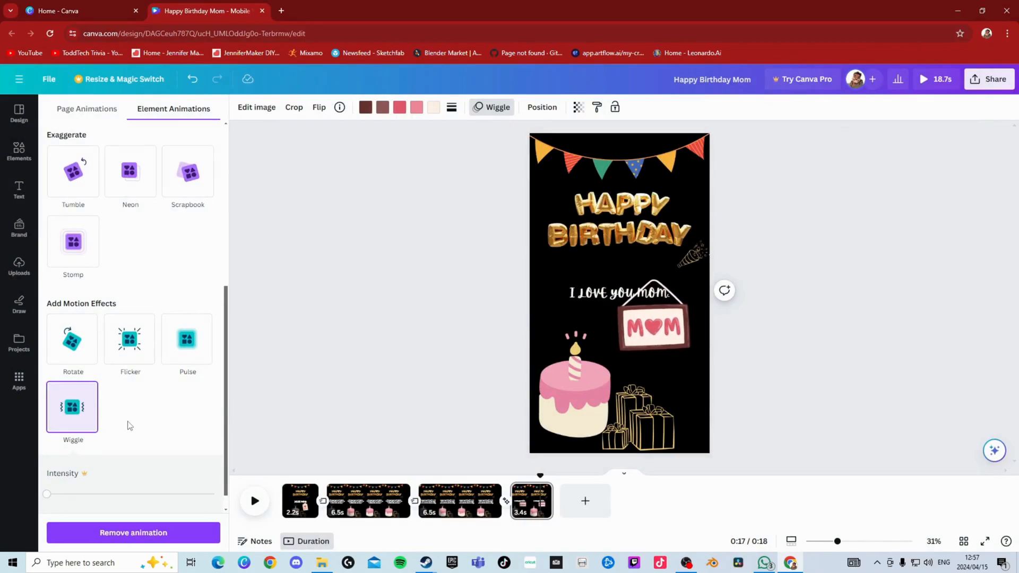
{"action": "scroll", "coordinate": [129, 425], "scroll_direction": "up", "scroll_amount": 4}
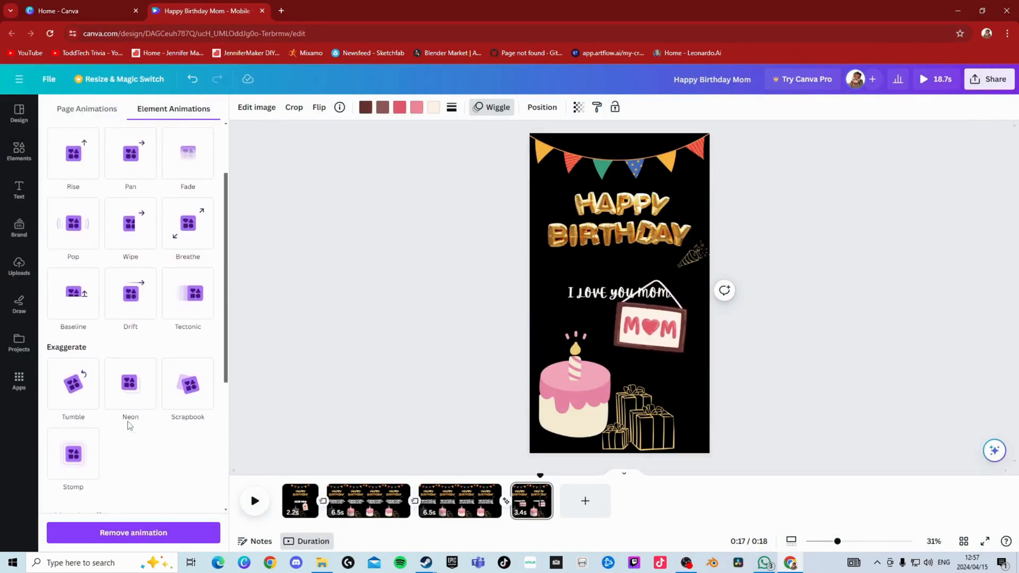
{"action": "left_click", "coordinate": [187, 231]}
{"action": "scroll", "coordinate": [129, 467], "scroll_direction": "down", "scroll_amount": 5}
{"action": "left_click", "coordinate": [133, 528]}
- Try the Pop animation on the last page's MOM sign, and apply Breathe instead
{"action": "scroll", "coordinate": [142, 395], "scroll_direction": "up", "scroll_amount": 4}
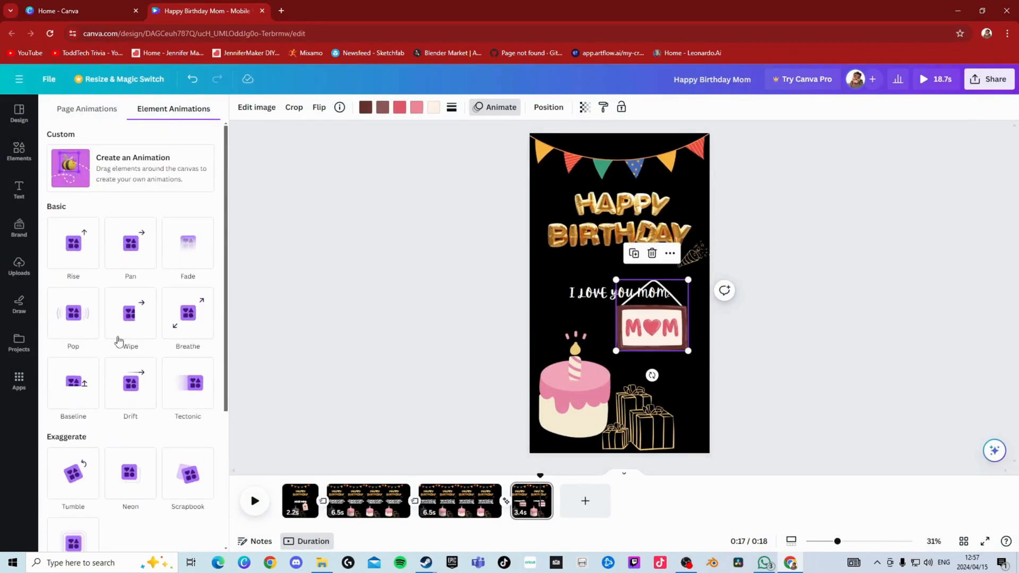
{"action": "left_click", "coordinate": [74, 321]}
{"action": "left_click", "coordinate": [136, 531]}
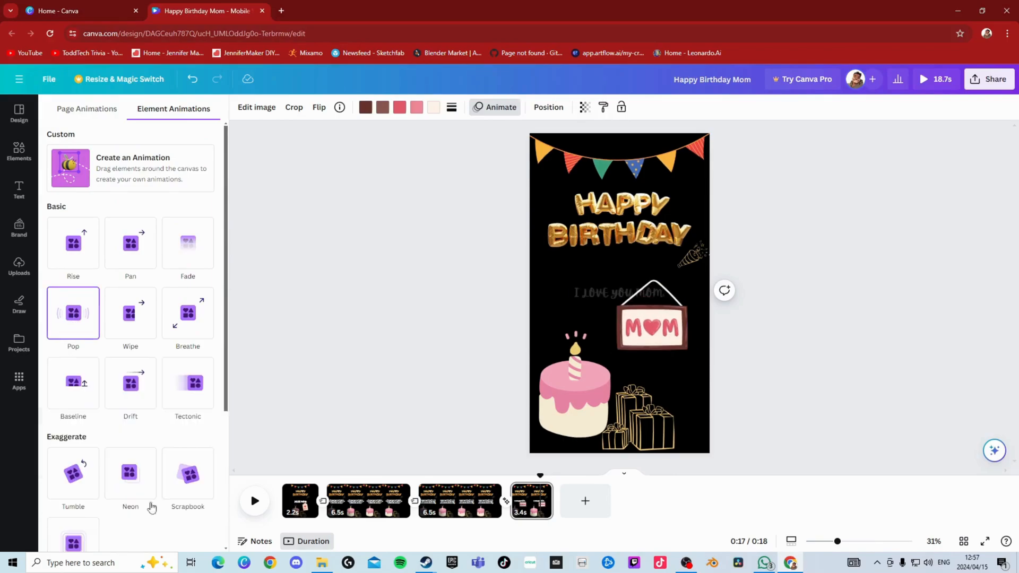
{"action": "left_click", "coordinate": [189, 320]}
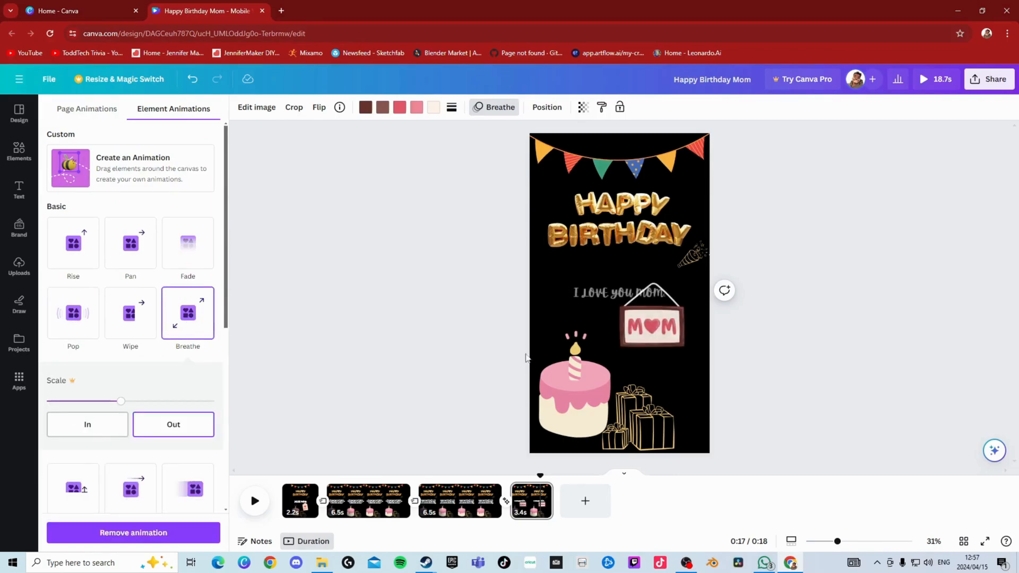
- Try adding gold and white balloons to the last page from the recommendations for the balloon "HAPPY BIRTHDAY" lettering
{"action": "left_click", "coordinate": [19, 152]}
{"action": "left_click", "coordinate": [200, 169]}
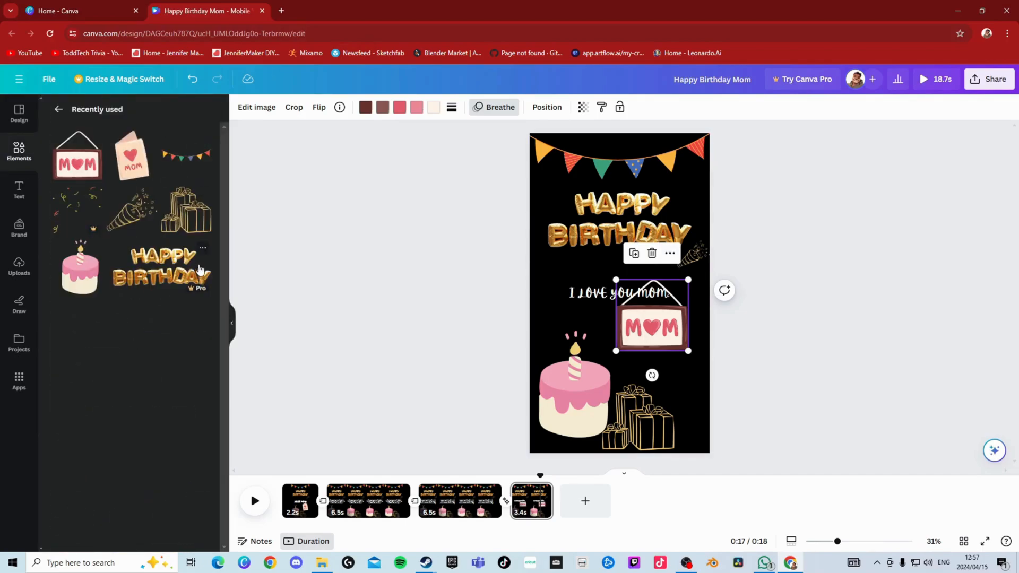
{"action": "left_click", "coordinate": [203, 248]}
{"action": "left_click", "coordinate": [268, 470]}
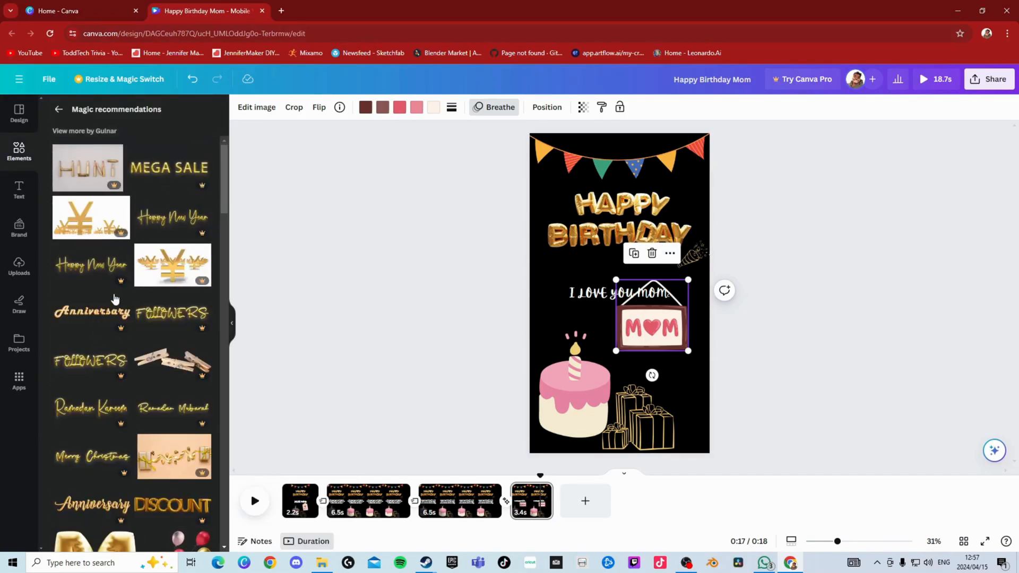
{"action": "scroll", "coordinate": [121, 421], "scroll_direction": "down", "scroll_amount": 15}
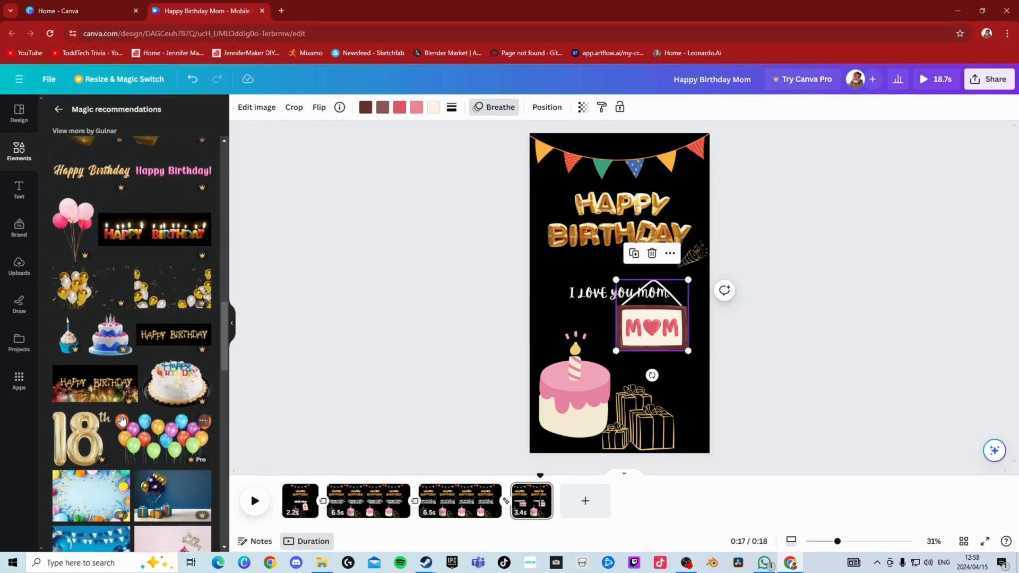
{"action": "left_click", "coordinate": [73, 256]}
{"action": "left_click_drag", "start_coordinate": [618, 302], "coordinate": [704, 455]}
{"action": "key", "text": "Delete"}
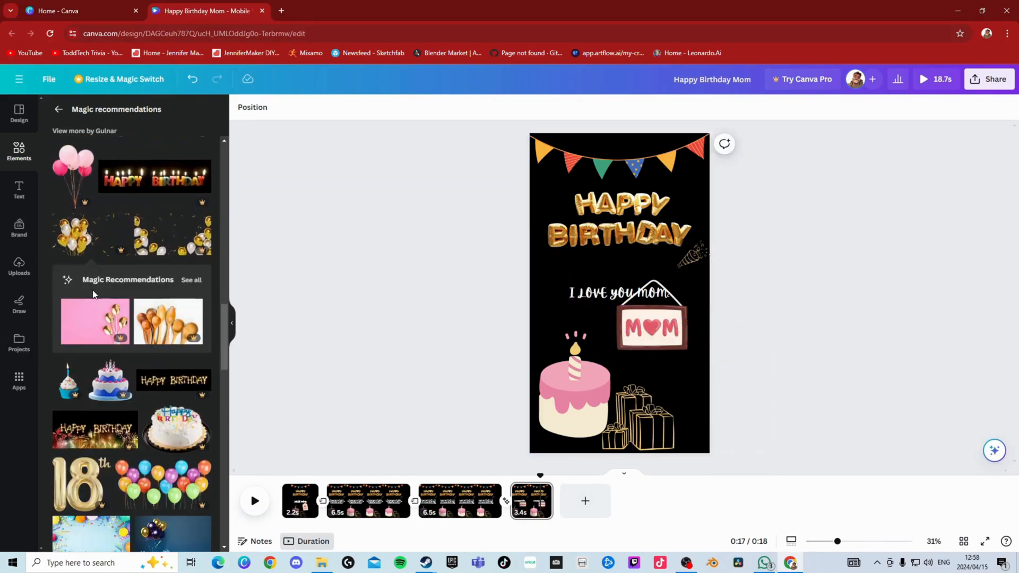
{"action": "scroll", "coordinate": [94, 294], "scroll_direction": "up", "scroll_amount": 2}
{"action": "scroll", "coordinate": [112, 329], "scroll_direction": "down", "scroll_amount": 6}
{"action": "scroll", "coordinate": [124, 362], "scroll_direction": "down", "scroll_amount": 6}
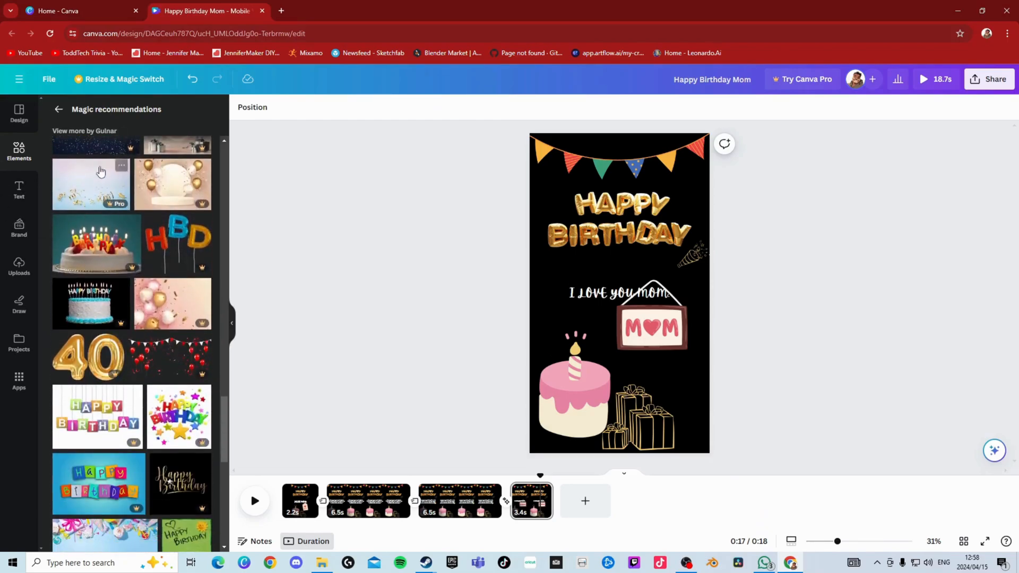
- Search the graphics for "happy birthday" and place the string lights diagonally across the upper part of the last page
{"action": "left_click", "coordinate": [59, 109]}
{"action": "left_click", "coordinate": [105, 112]}
{"action": "type", "text": "happy birthday"}
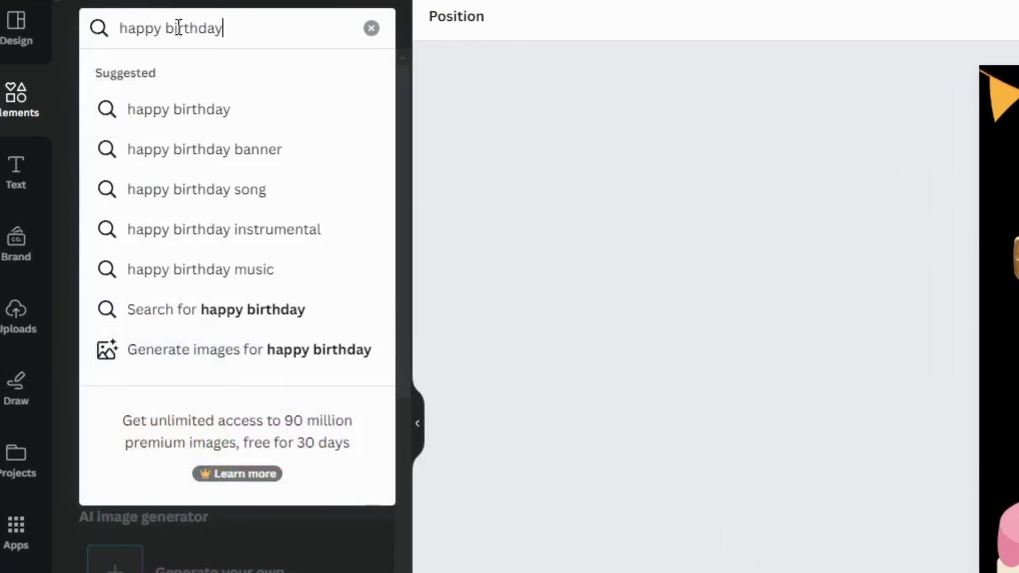
{"action": "key", "text": "Return"}
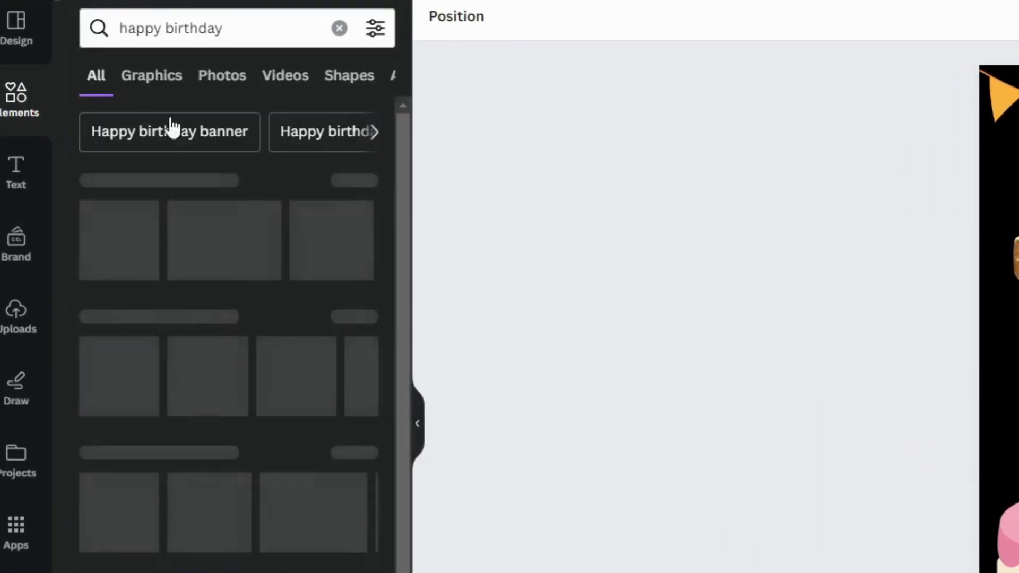
{"action": "left_click", "coordinate": [357, 182]}
{"action": "scroll", "coordinate": [284, 534], "scroll_direction": "down", "scroll_amount": 5}
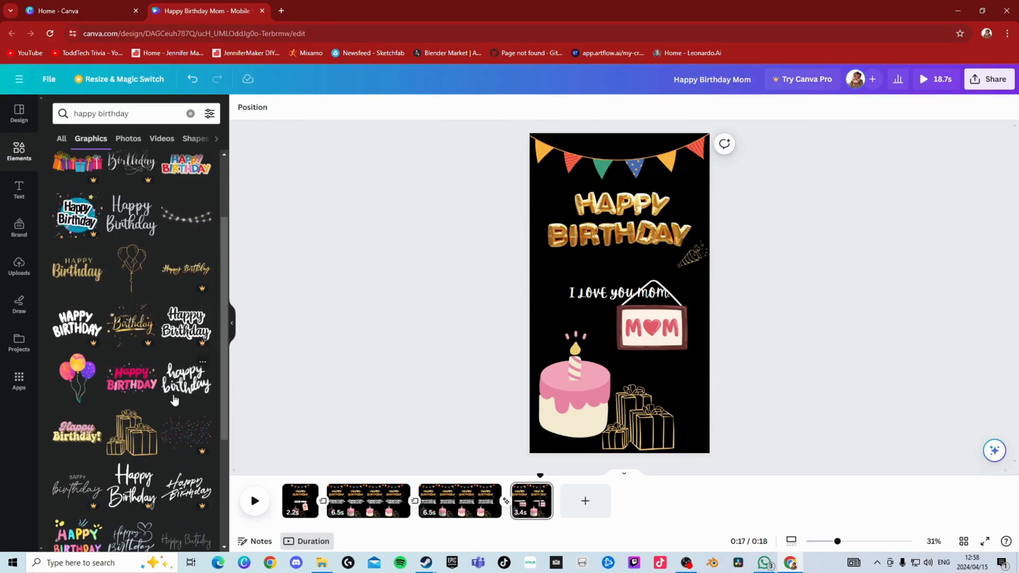
{"action": "left_click", "coordinate": [193, 200]}
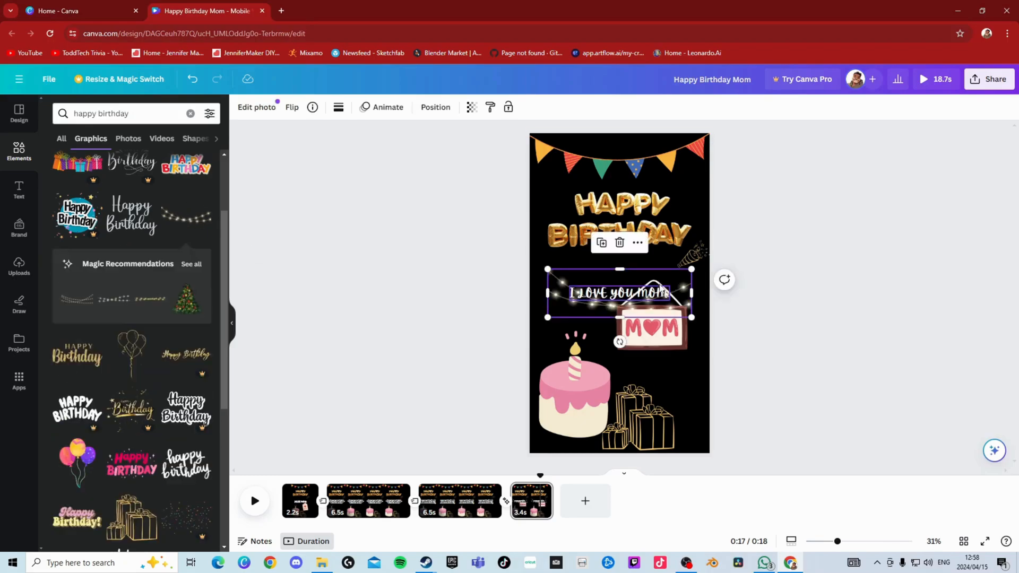
{"action": "left_click_drag", "start_coordinate": [642, 154], "coordinate": [642, 154]}
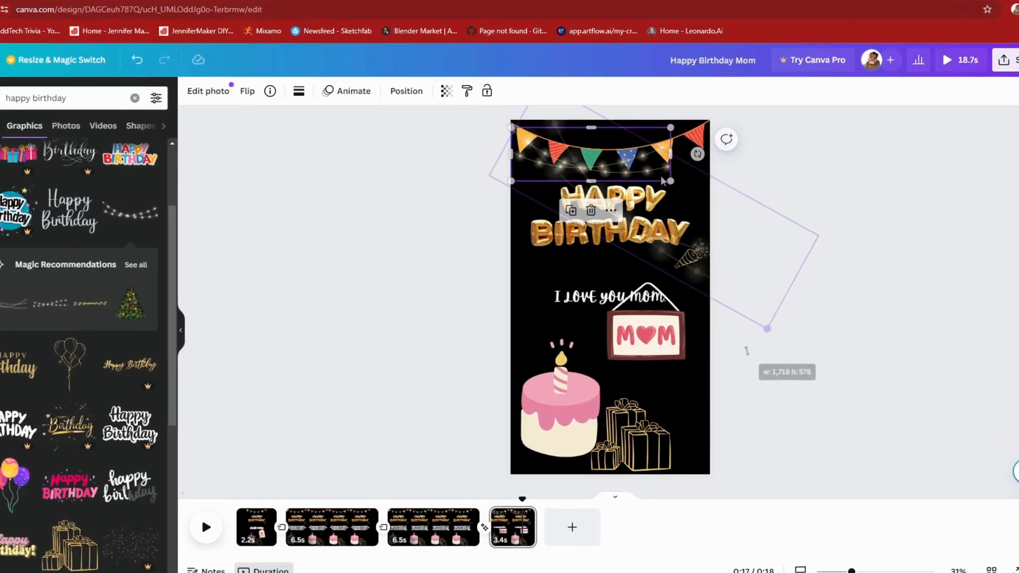
{"action": "left_click_drag", "start_coordinate": [676, 189], "coordinate": [715, 202]}
{"action": "left_click_drag", "start_coordinate": [743, 344], "coordinate": [744, 341]}
- Replace the last page's balloon "HAPPY BIRTHDAY" lettering with the white handwritten "happy birthday" graphic after trying the gold script
{"action": "left_click", "coordinate": [554, 237]}
{"action": "key", "text": "Delete"}
{"action": "left_click_drag", "start_coordinate": [463, 313], "coordinate": [470, 170]}
{"action": "right_click", "coordinate": [471, 170]}
{"action": "key", "text": "Escape"}
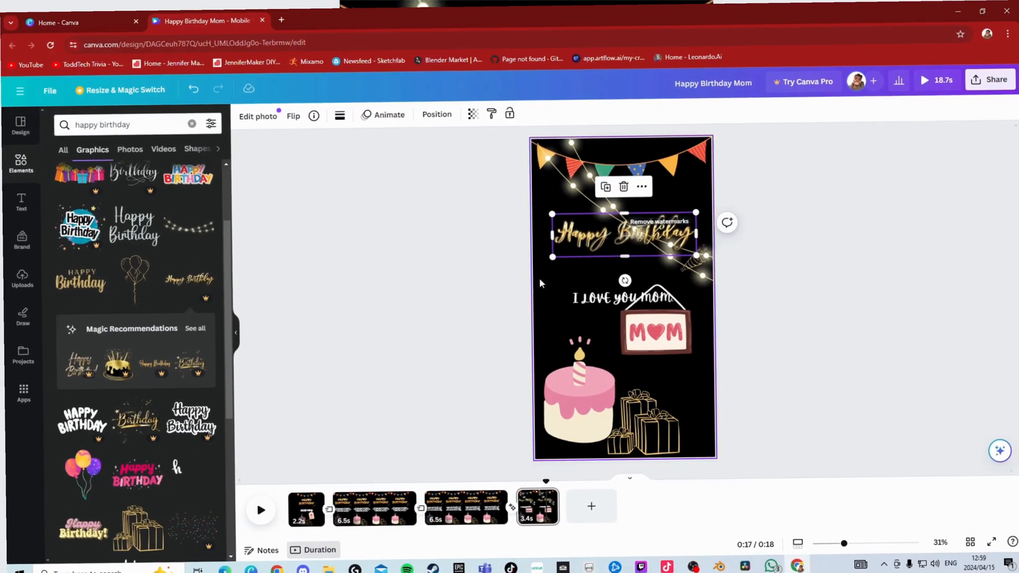
{"action": "key", "text": "Delete"}
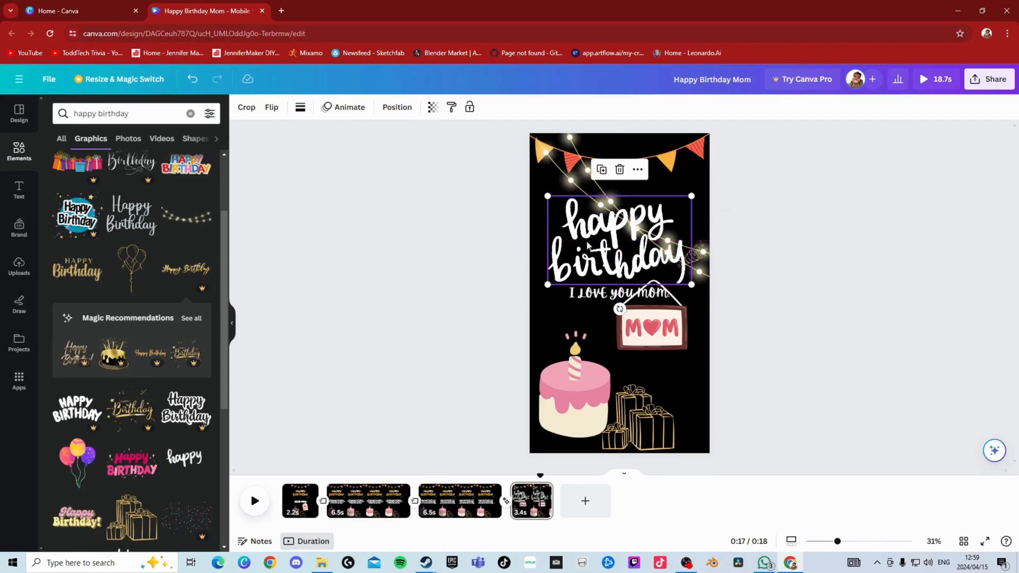
- Move the "I LOVE YOU MOM" text further below the lettering, and shrink and reposition the MOM sign beneath it
{"action": "left_click_drag", "start_coordinate": [604, 293], "coordinate": [603, 307]}
{"action": "left_click_drag", "start_coordinate": [657, 330], "coordinate": [693, 373]}
{"action": "left_click_drag", "start_coordinate": [677, 360], "coordinate": [676, 357]}
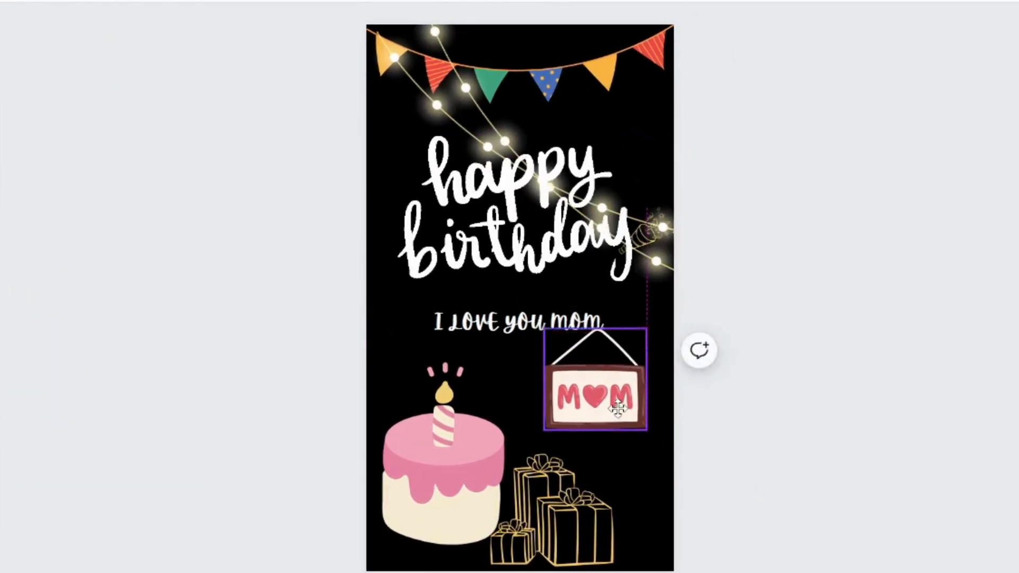
{"action": "left_click_drag", "start_coordinate": [617, 407], "coordinate": [624, 402]}
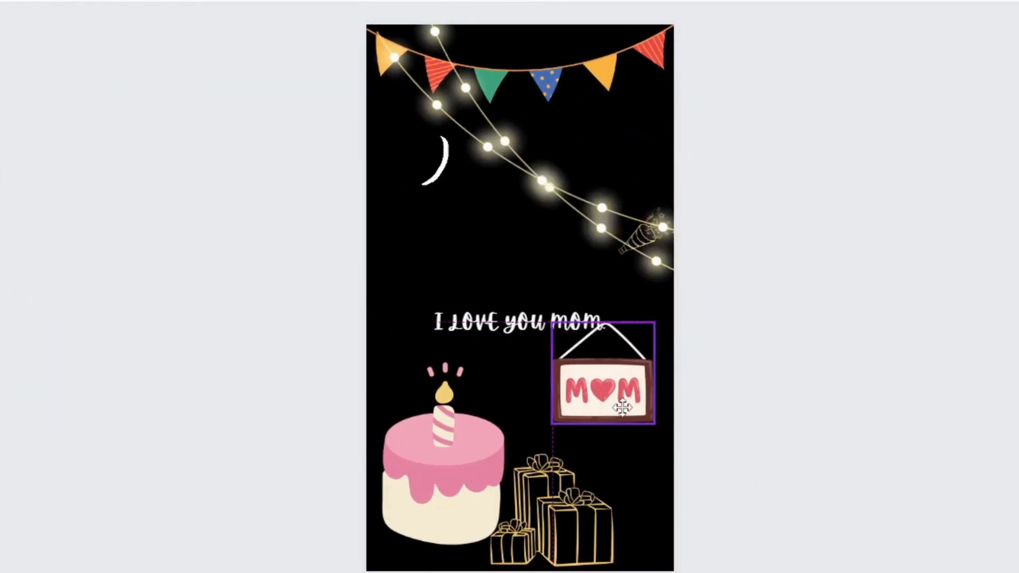
- Place the blue, green and red balloon cluster over the gift boxes on the last page and enlarge it
{"action": "left_click", "coordinate": [776, 464]}
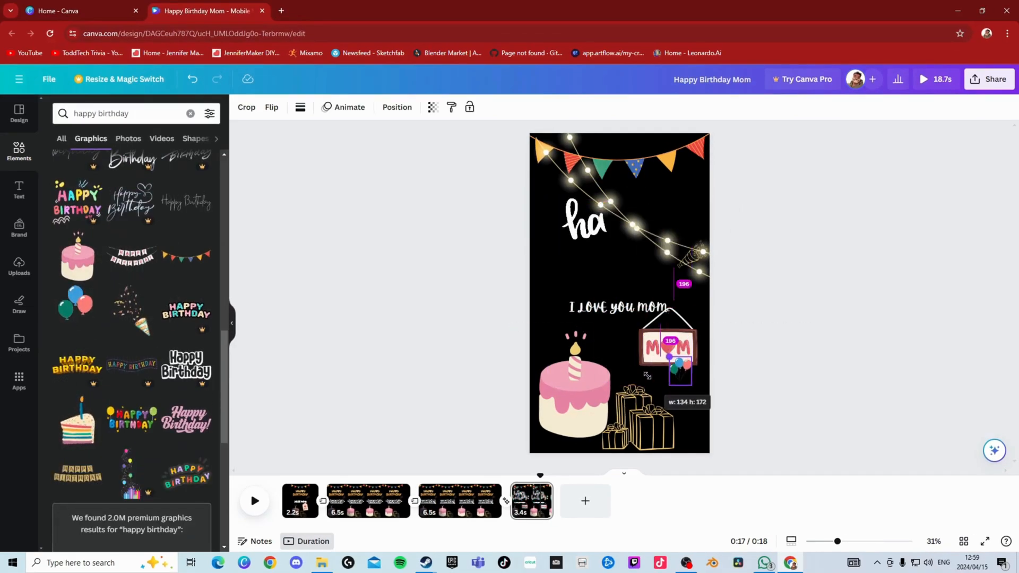
{"action": "left_click_drag", "start_coordinate": [745, 458], "coordinate": [743, 456]}
- Show the timing of the white "happy birthday" lettering, adjust it on the timeline and preview the last page
{"action": "right_click", "coordinate": [629, 212]}
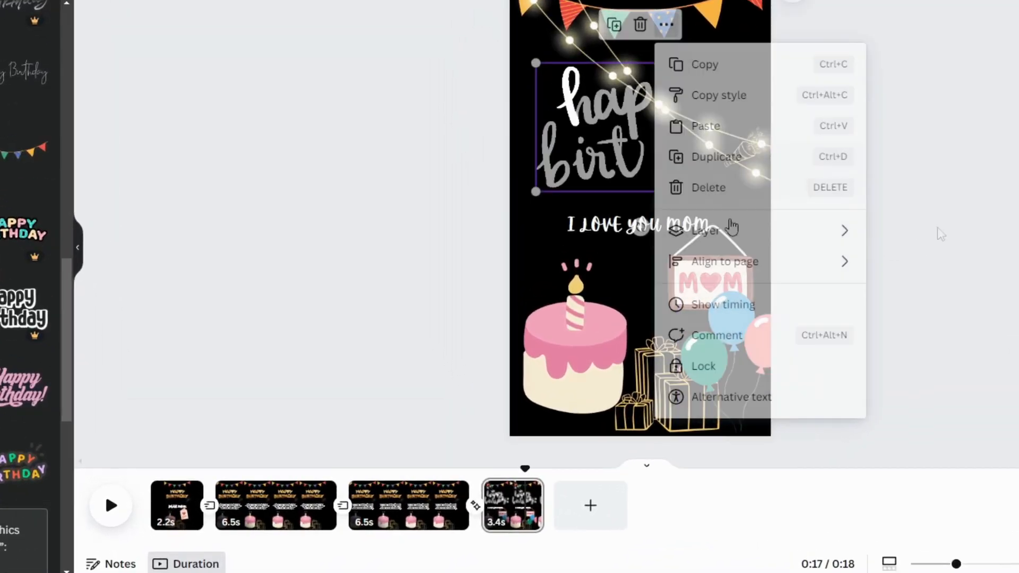
{"action": "left_click", "coordinate": [676, 364]}
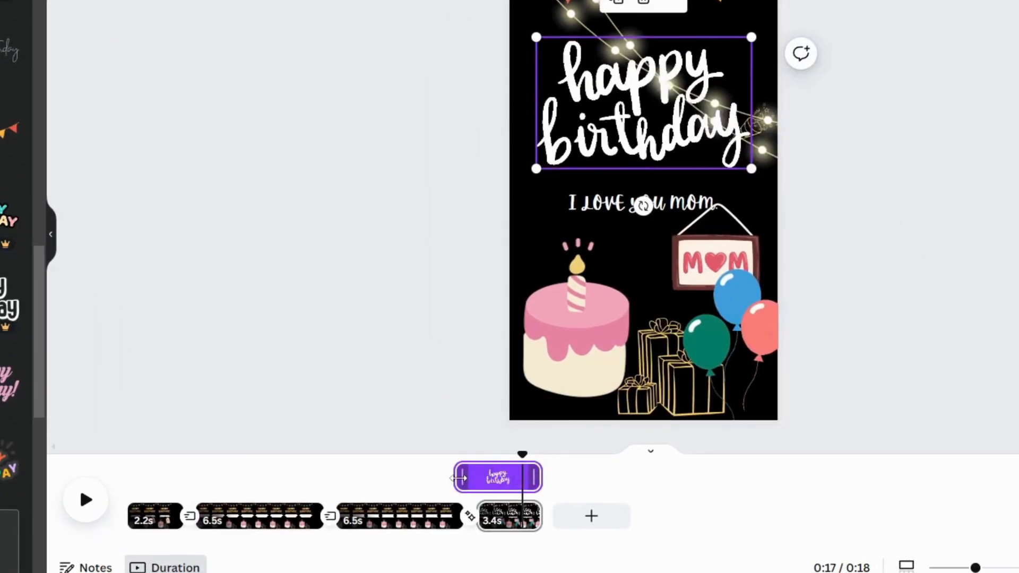
{"action": "left_click_drag", "start_coordinate": [459, 478], "coordinate": [493, 478]}
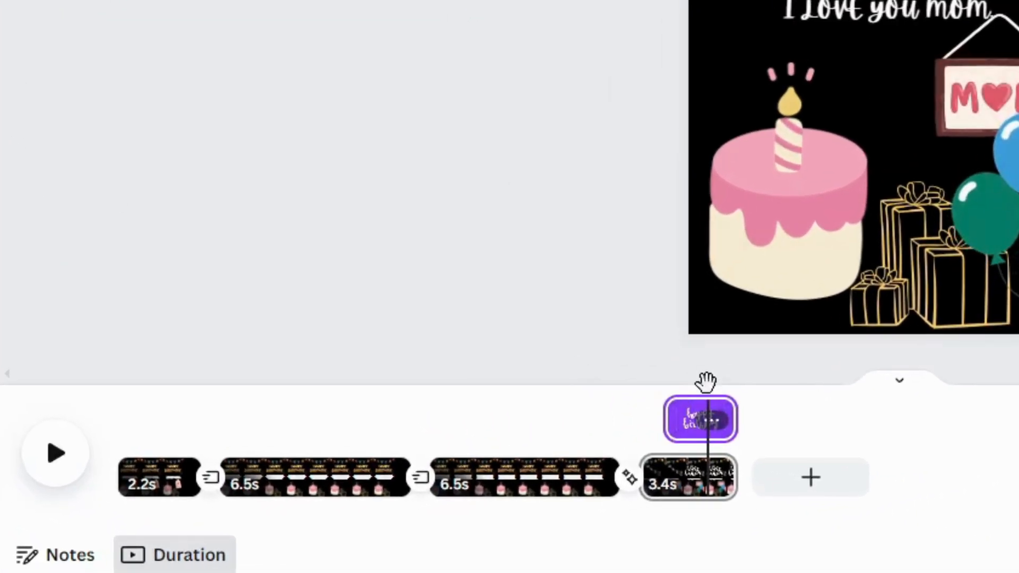
{"action": "left_click", "coordinate": [631, 387]}
{"action": "key", "text": "space"}
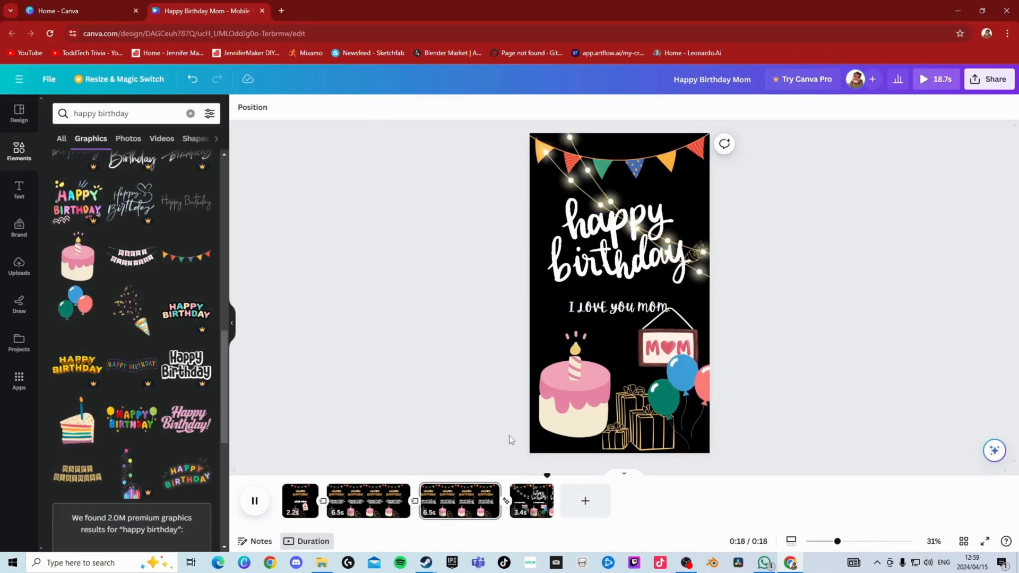
- Delay when the MOM sign and balloon cluster appear on the last page by trimming the start of their timing
{"action": "left_click", "coordinate": [545, 504]}
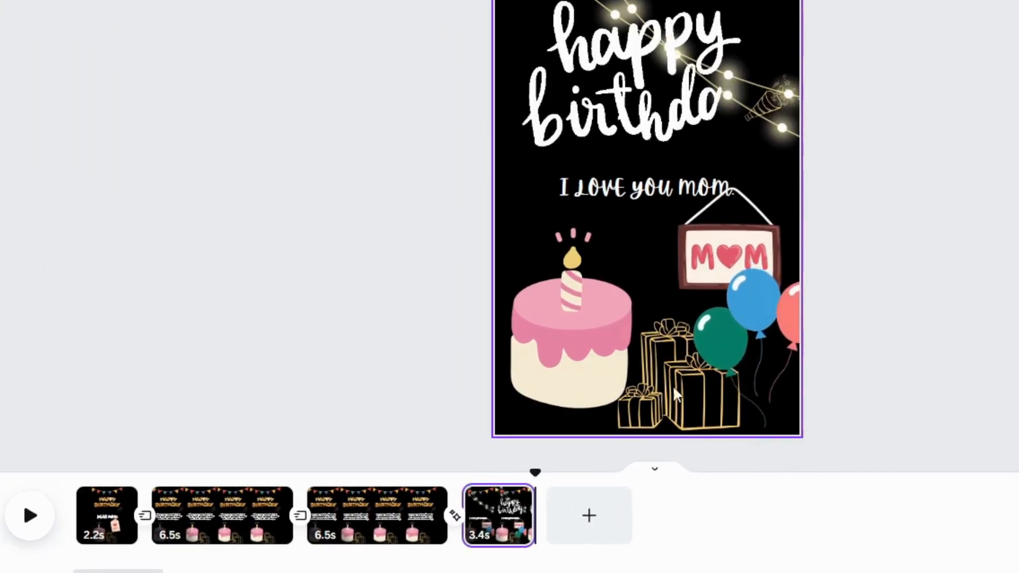
{"action": "left_click", "coordinate": [669, 354]}
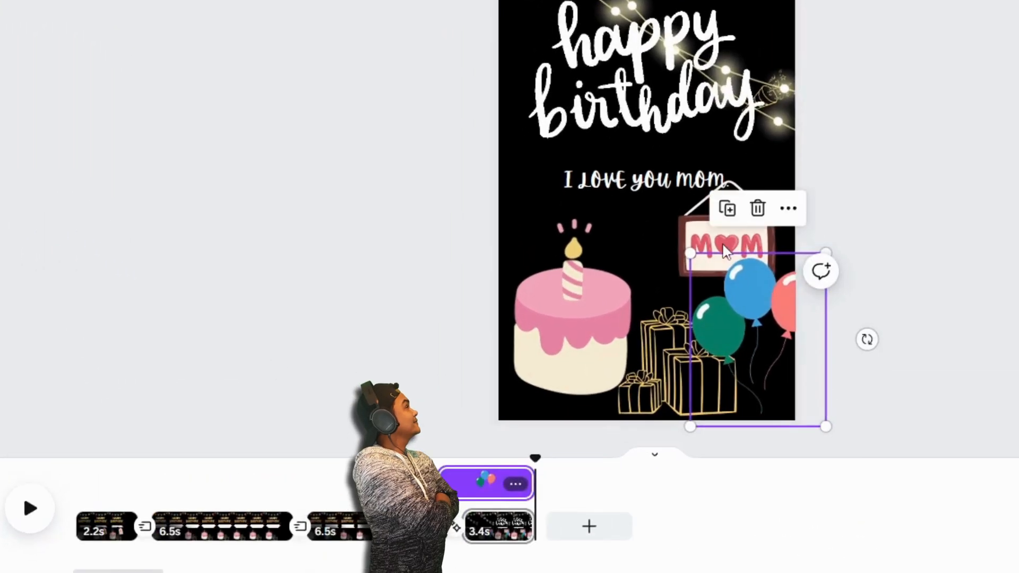
{"action": "left_click", "coordinate": [725, 251]}
{"action": "left_click_drag", "start_coordinate": [440, 484], "coordinate": [531, 482]}
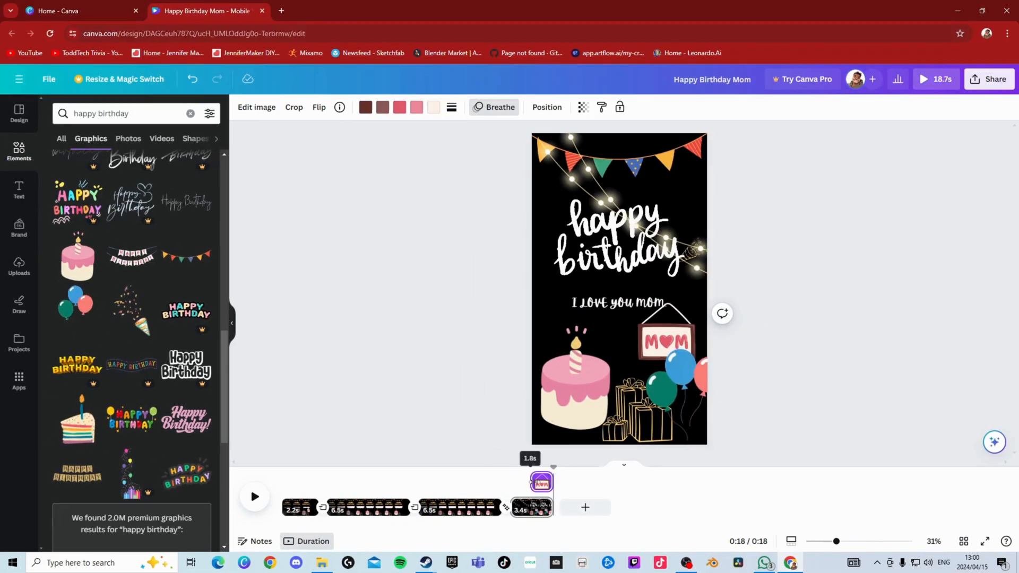
- Give the last page's balloon cluster the Pan animation on enter, after trying Rise and Pop
{"action": "left_click", "coordinate": [679, 372]}
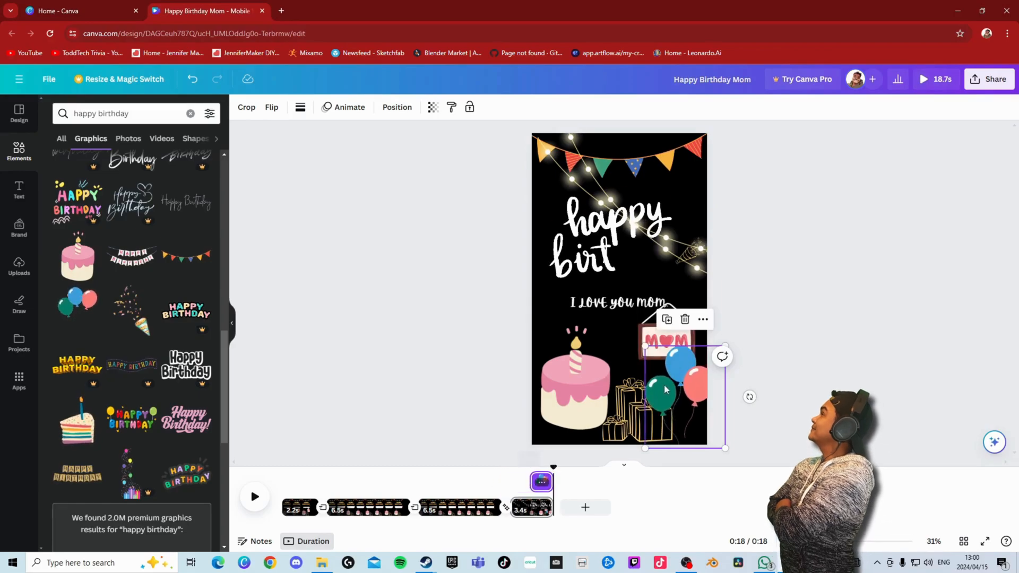
{"action": "left_click", "coordinate": [335, 109]}
{"action": "left_click", "coordinate": [84, 401]}
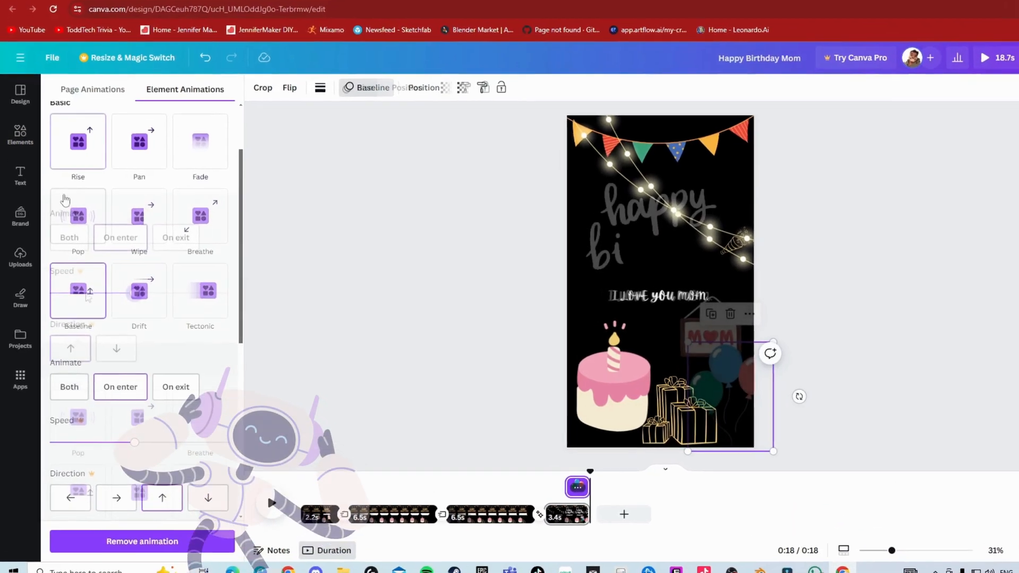
{"action": "left_click", "coordinate": [126, 299]}
{"action": "left_click", "coordinate": [7, 291]}
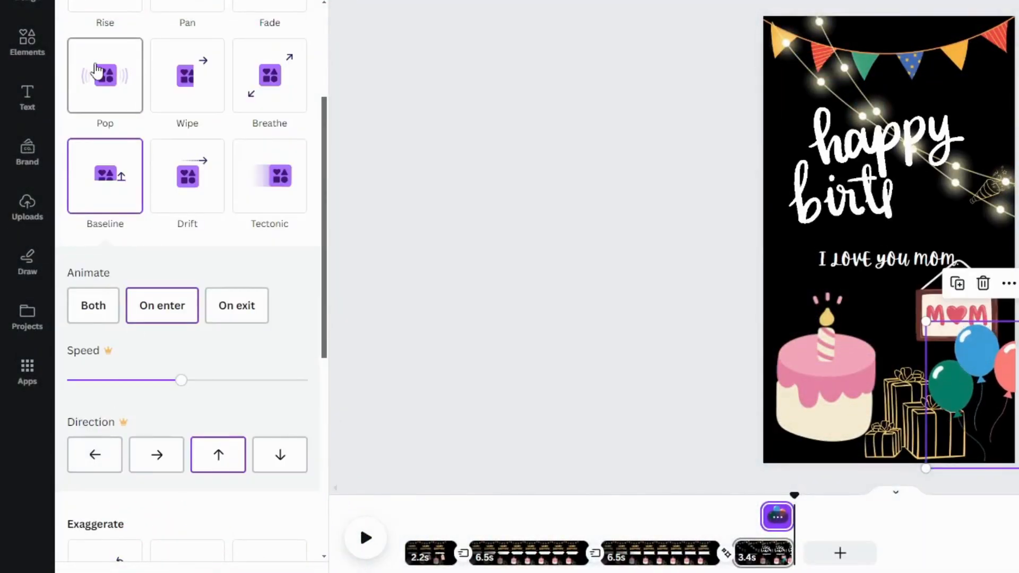
{"action": "left_click", "coordinate": [105, 75]}
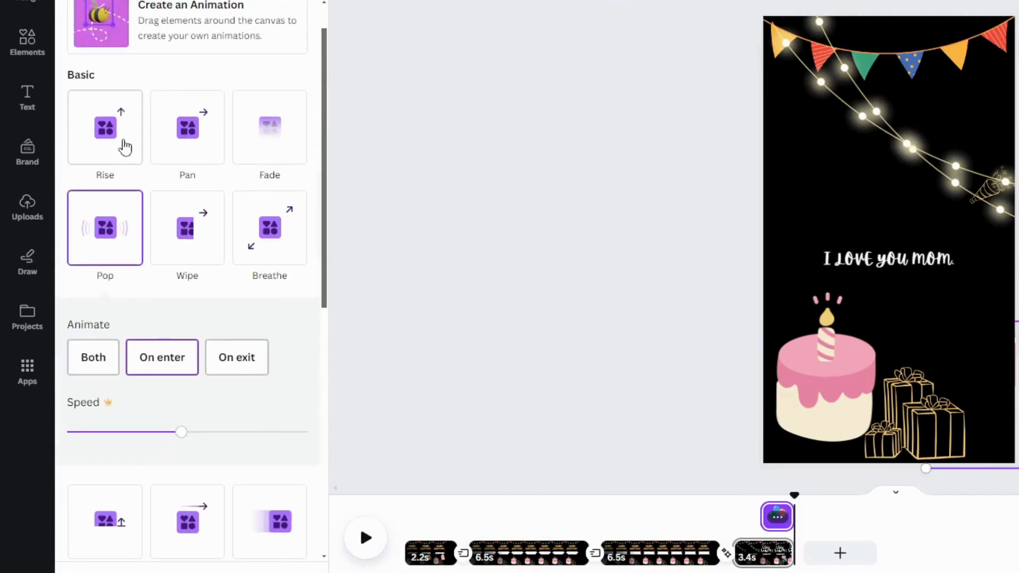
{"action": "left_click", "coordinate": [125, 149]}
{"action": "left_click", "coordinate": [175, 144]}
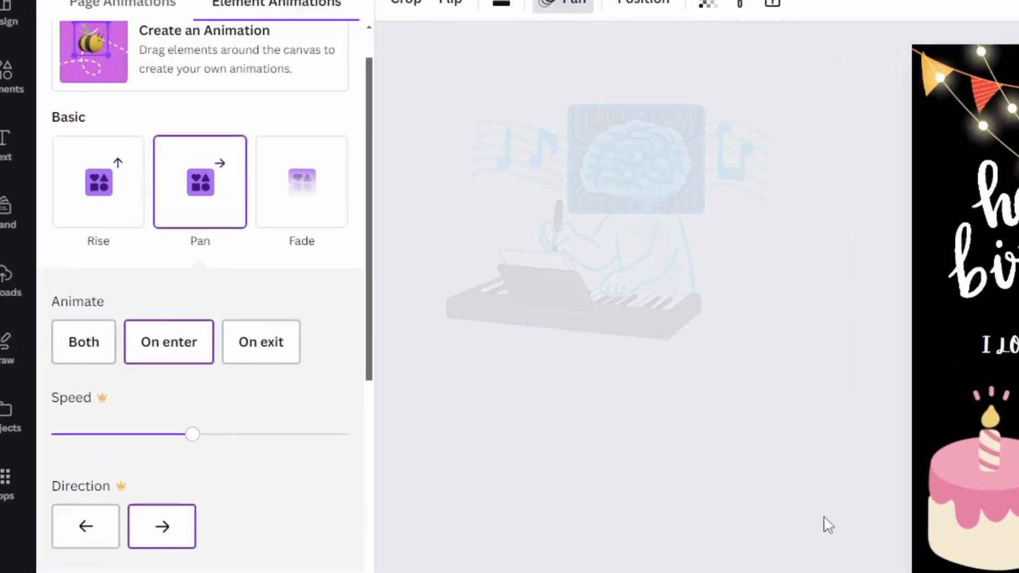
{"action": "left_click", "coordinate": [302, 296]}
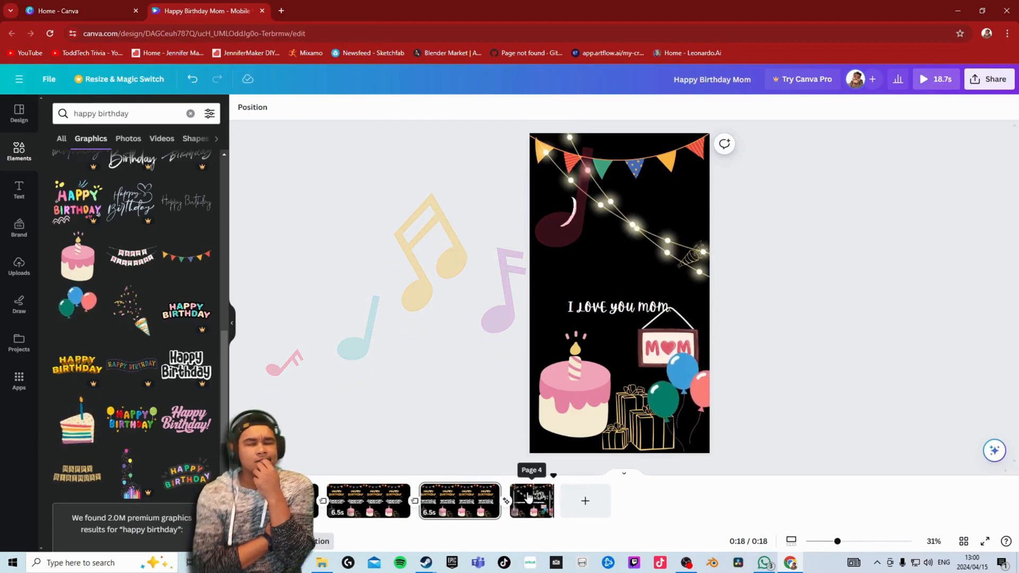
- Try extending the last page to 3.9 seconds and preview the transition into it
{"action": "left_click_drag", "start_coordinate": [554, 499], "coordinate": [559, 499]}
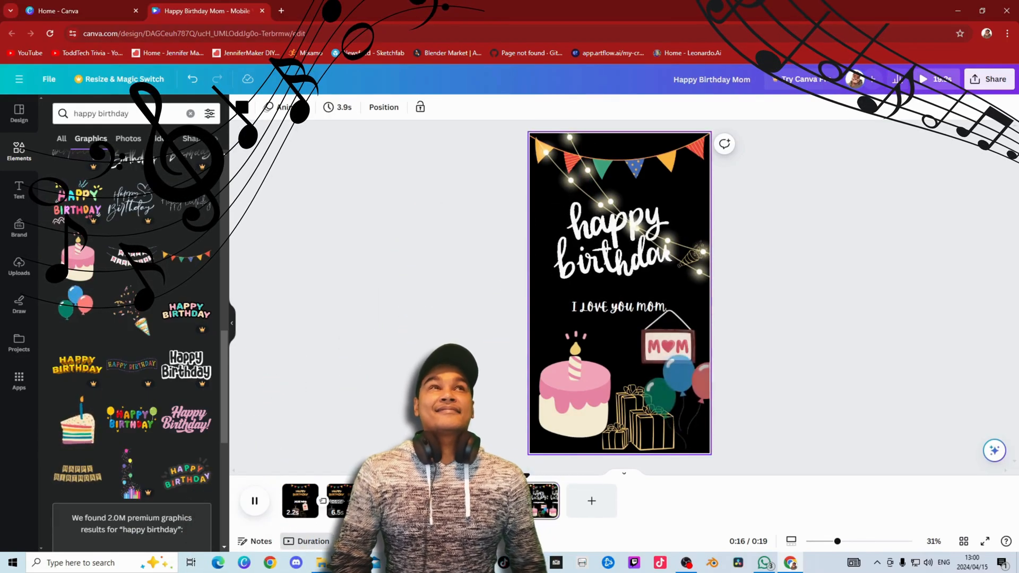
{"action": "left_click", "coordinate": [512, 475]}
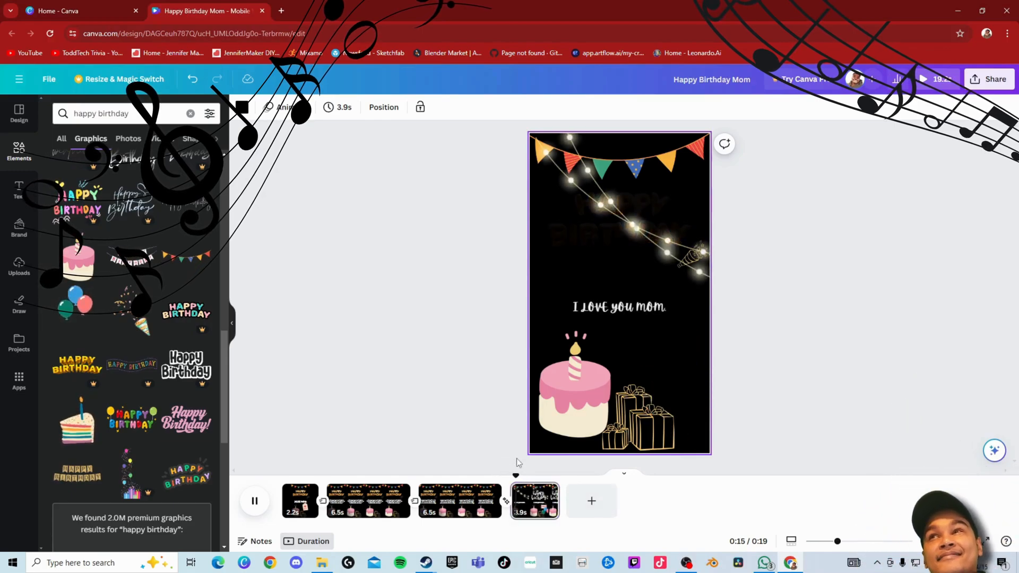
{"action": "left_click", "coordinate": [491, 475]}
{"action": "key", "text": "space"}
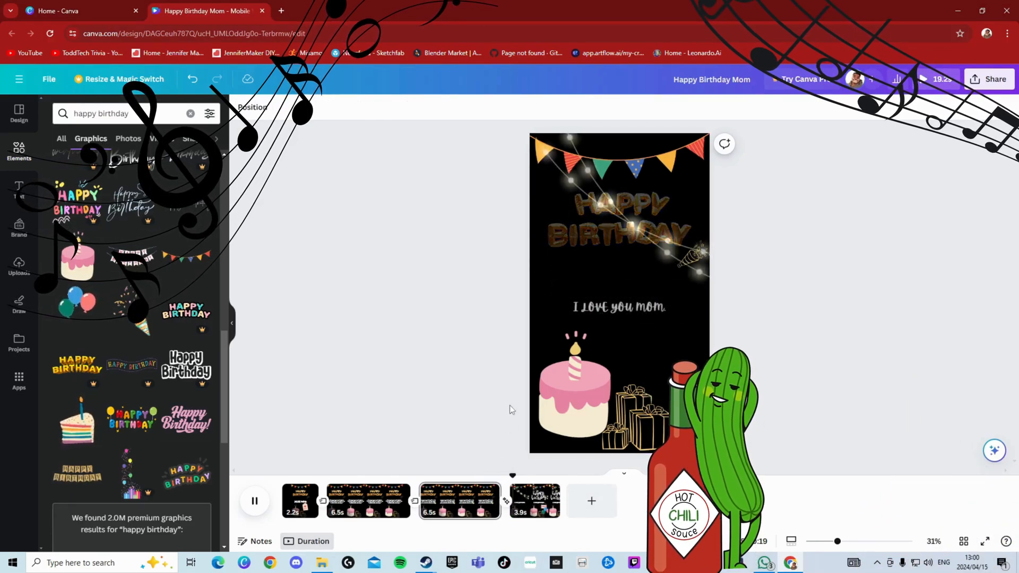
{"action": "key", "text": "space"}
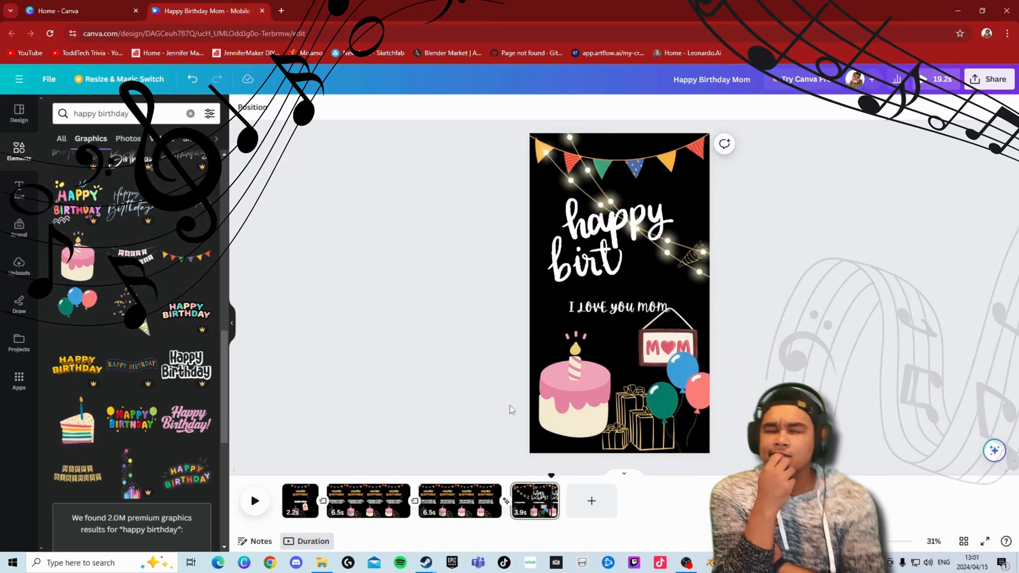
- Undo the last page's duration change and replay the transition into that page
{"action": "key", "text": "ctrl+z"}
{"action": "left_click_drag", "start_coordinate": [549, 475], "coordinate": [484, 471]}
{"action": "key", "text": "space"}
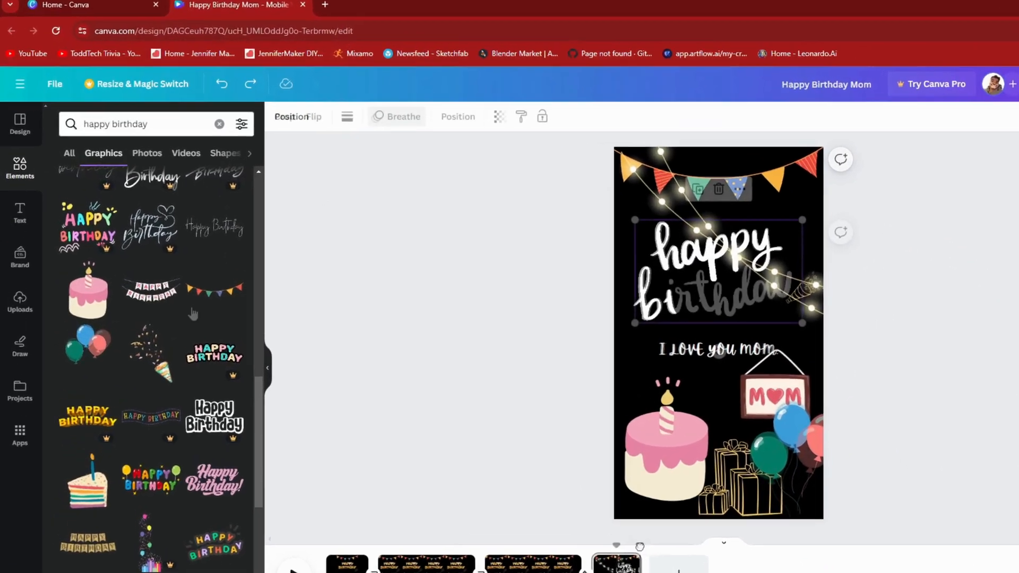
- Open the full audio collection and search it for "happy"
{"action": "left_click", "coordinate": [17, 150]}
{"action": "scroll", "coordinate": [332, 319], "scroll_direction": "down", "scroll_amount": 8}
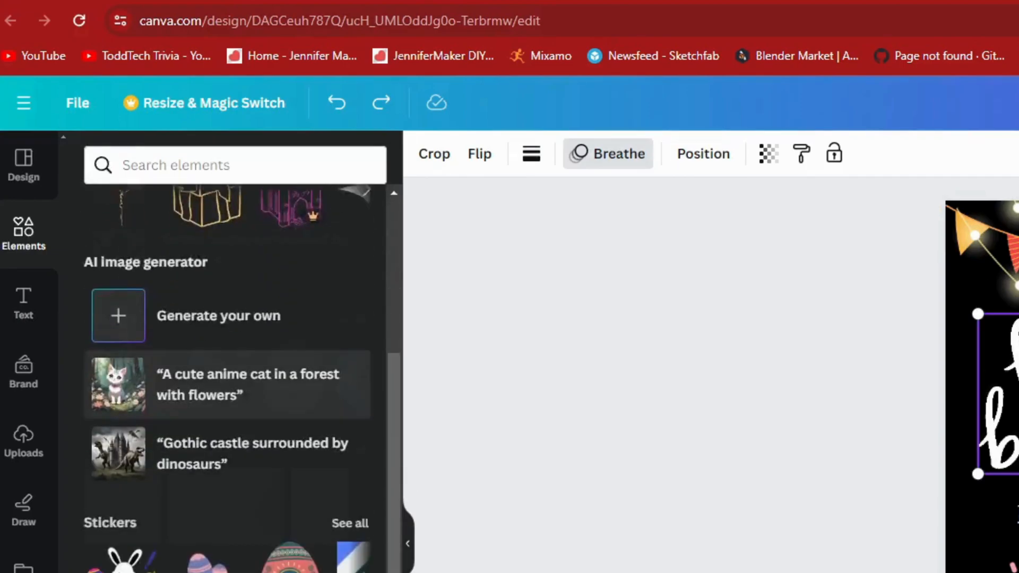
{"action": "left_click", "coordinate": [219, 424]}
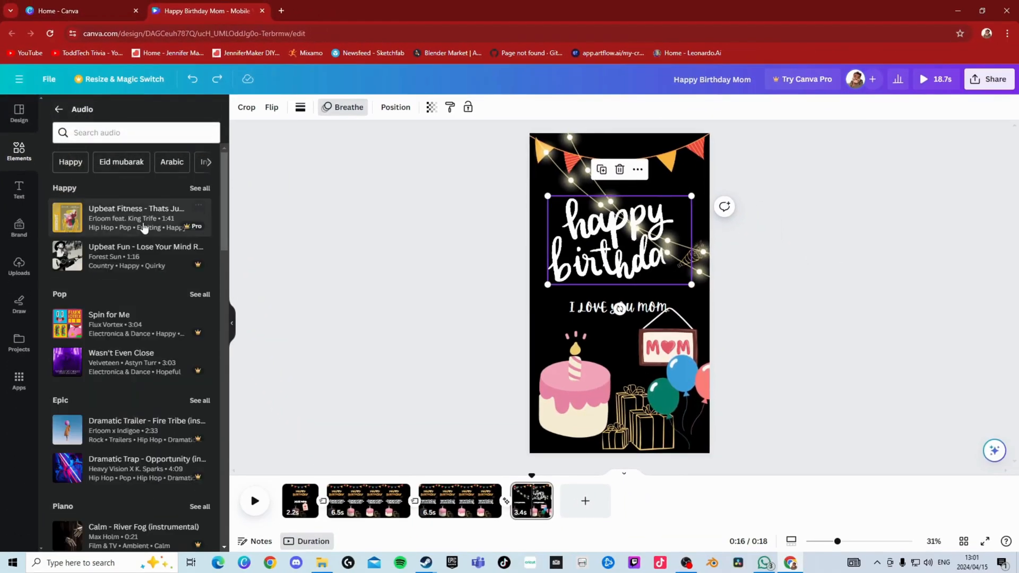
{"action": "left_click", "coordinate": [108, 135]}
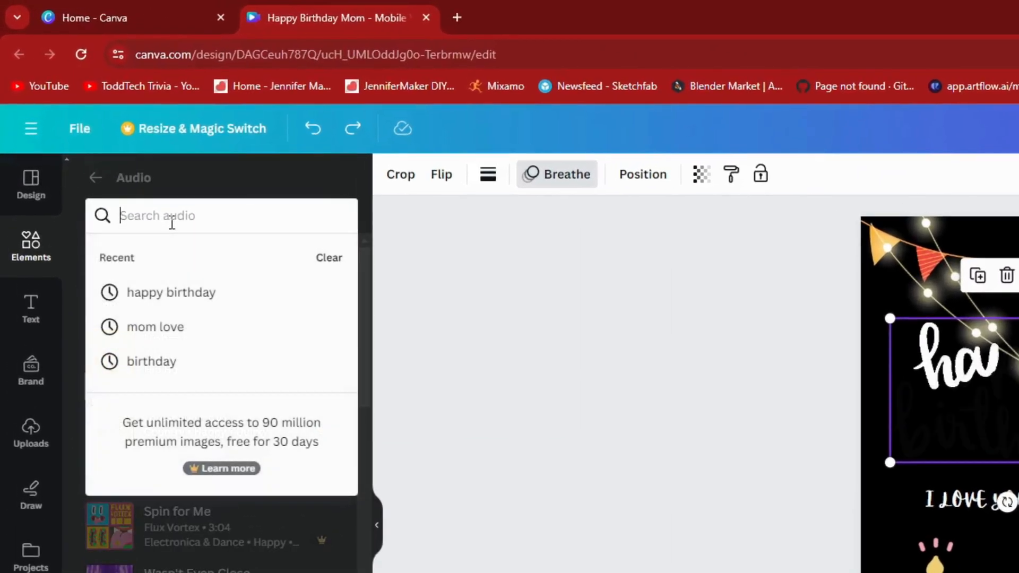
{"action": "type", "text": "happy"}
{"action": "scroll", "coordinate": [136, 420], "scroll_direction": "down", "scroll_amount": 10}
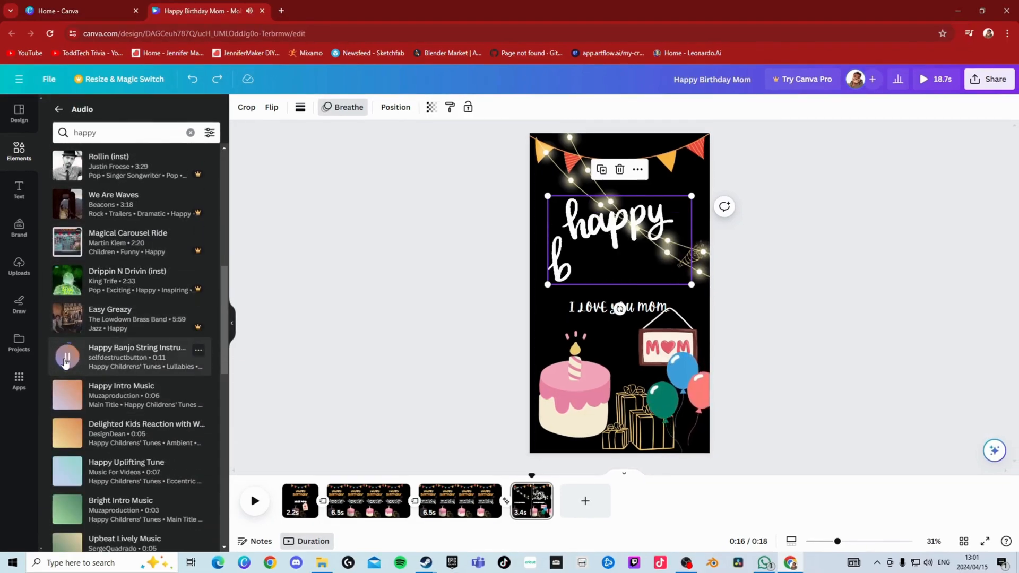
- Browse the "happy" audio results and listen to the Happy Banjo String Instrument track
{"action": "scroll", "coordinate": [63, 299], "scroll_direction": "down", "scroll_amount": 2}
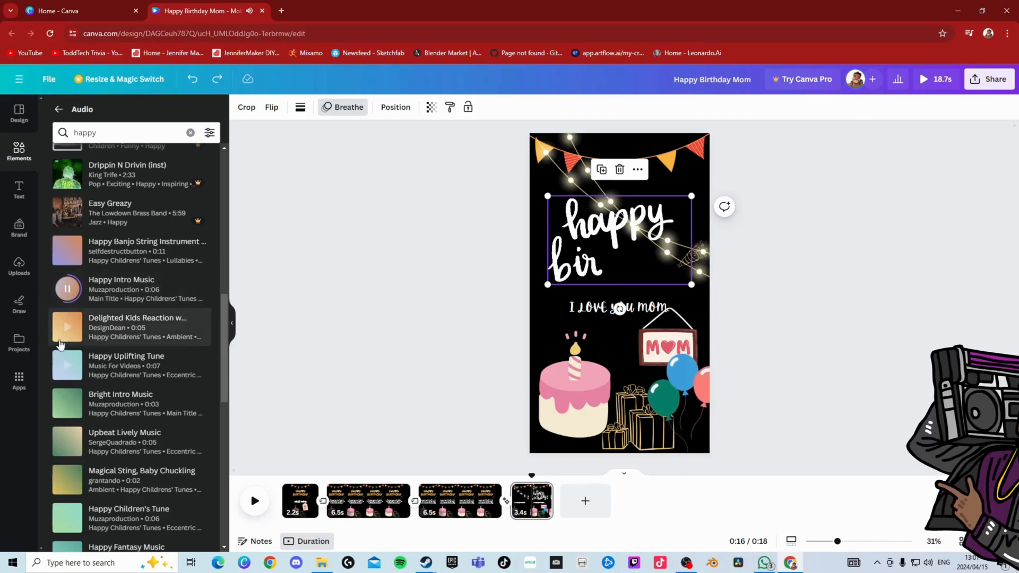
{"action": "scroll", "coordinate": [66, 298], "scroll_direction": "down", "scroll_amount": 2}
{"action": "scroll", "coordinate": [66, 298], "scroll_direction": "up", "scroll_amount": 3}
{"action": "left_click", "coordinate": [62, 313]}
- Add Calm Dreamy Music from the start of the video, after sampling Happy Fantasy Music, and play it back
{"action": "left_click_drag", "start_coordinate": [532, 475], "coordinate": [283, 475]}
{"action": "scroll", "coordinate": [85, 393], "scroll_direction": "down", "scroll_amount": 5}
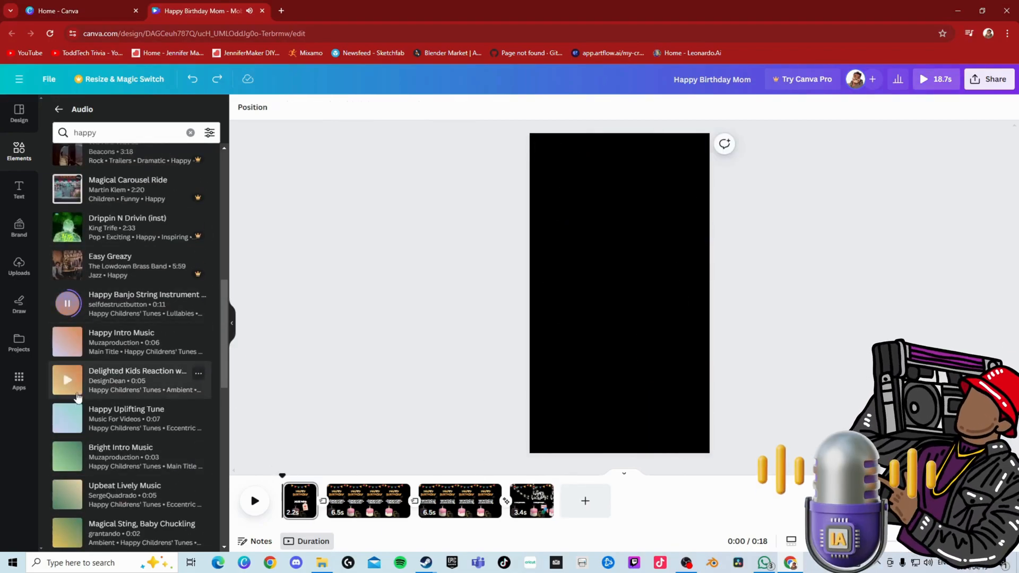
{"action": "scroll", "coordinate": [66, 389], "scroll_direction": "down", "scroll_amount": 1}
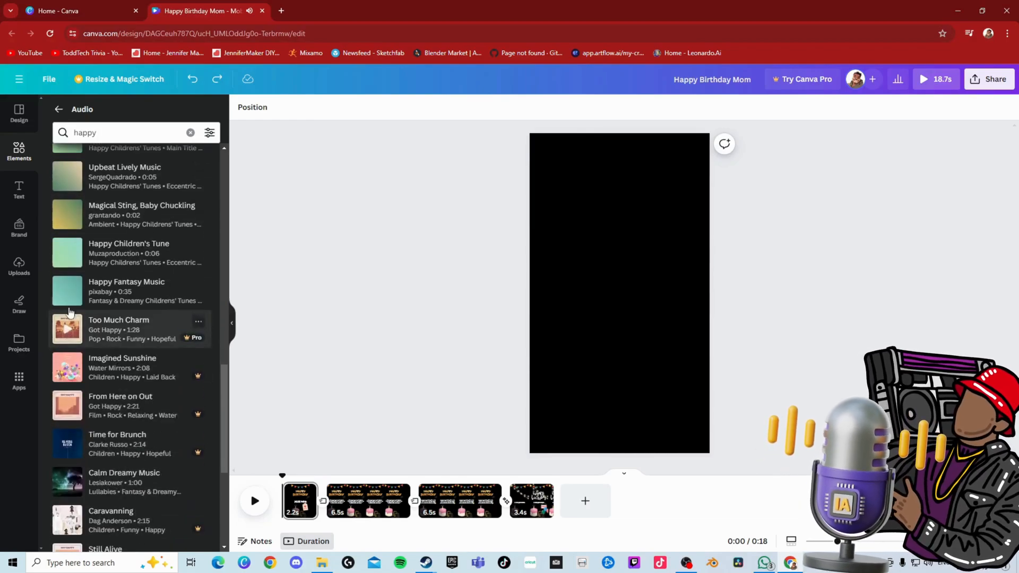
{"action": "left_click", "coordinate": [65, 296]}
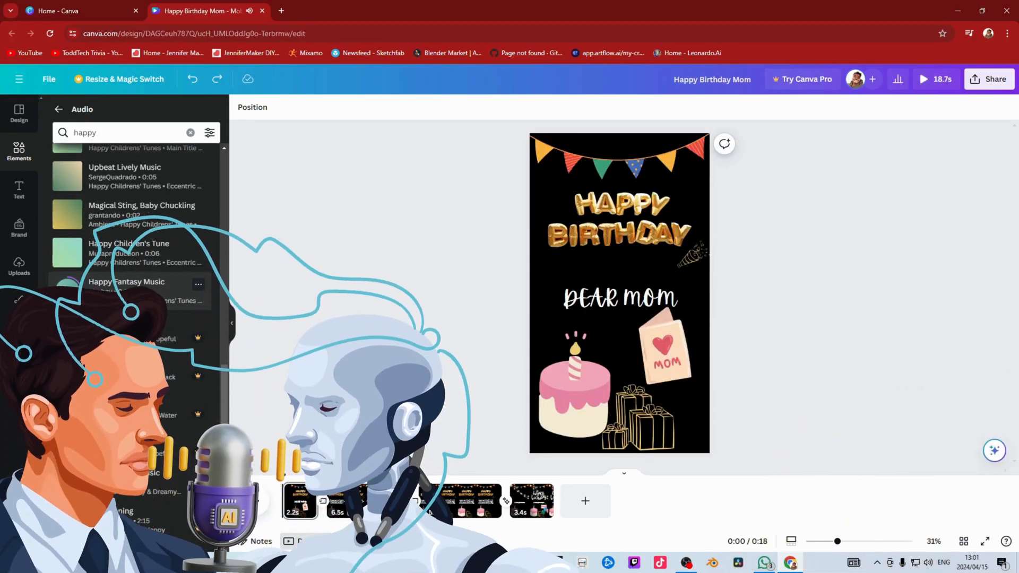
{"action": "scroll", "coordinate": [65, 298], "scroll_direction": "down", "scroll_amount": 2}
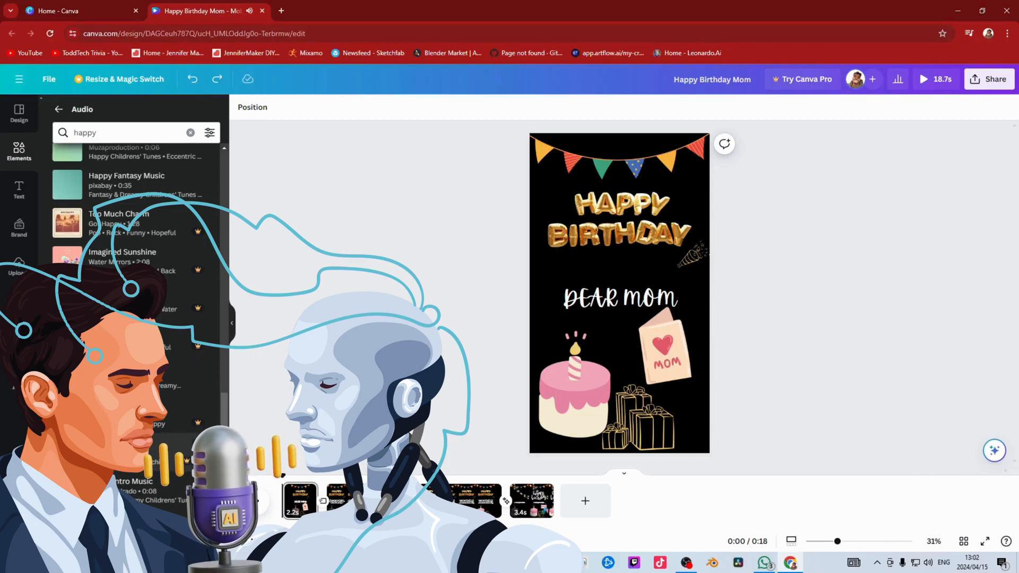
{"action": "left_click", "coordinate": [117, 376]}
{"action": "left_click", "coordinate": [255, 491]}
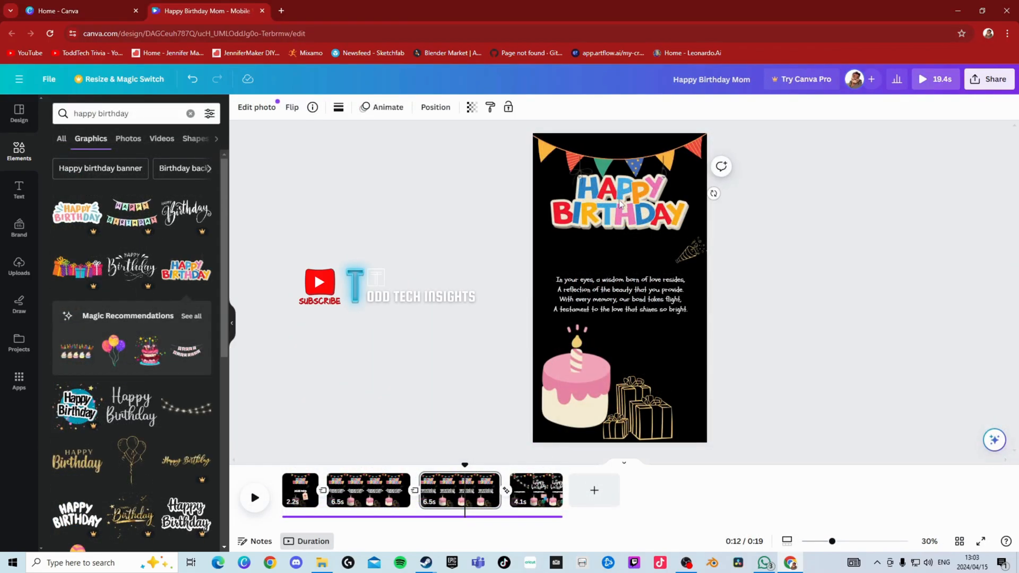
- Send the colourful "HAPPY BIRTHDAY" lettering backward in the layer order on the first two pages and replay the video from the start
{"action": "right_click", "coordinate": [619, 202]}
{"action": "mouse_move", "coordinate": [685, 332]}
{"action": "left_click", "coordinate": [804, 398]}
{"action": "left_click", "coordinate": [373, 489]}
{"action": "left_click", "coordinate": [604, 213]}
{"action": "right_click", "coordinate": [603, 213]}
{"action": "left_click", "coordinate": [802, 409]}
{"action": "left_click_drag", "start_coordinate": [373, 467], "coordinate": [216, 467]}
{"action": "key", "text": "space"}
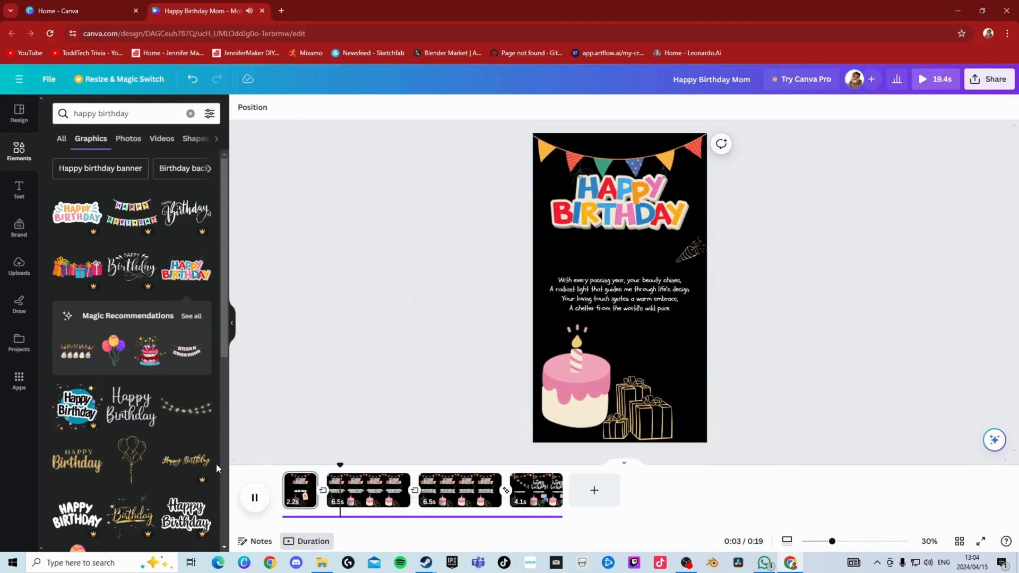